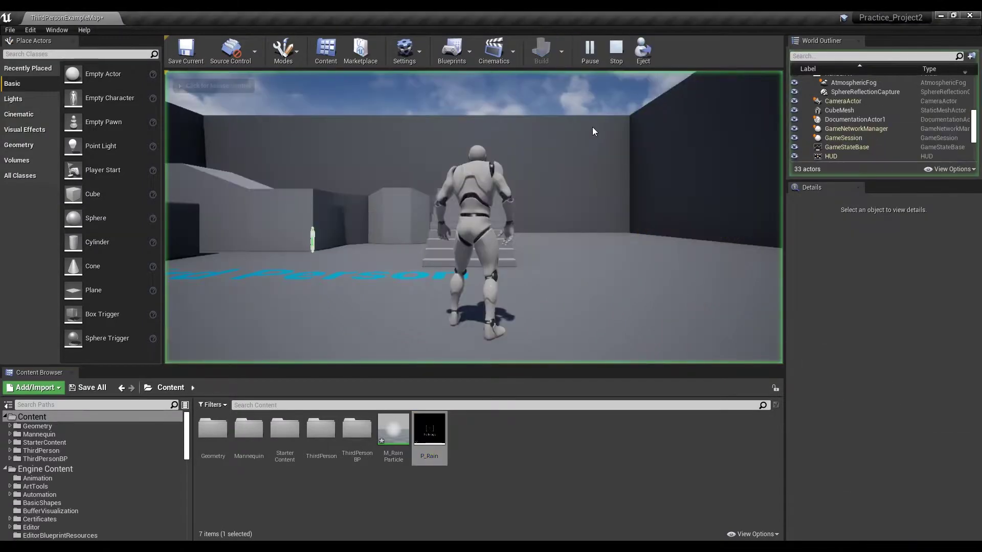
# Run the character along the ledge, across the floor and toward the stairs to watch the rain, then stop Play
pyautogui.press('w')
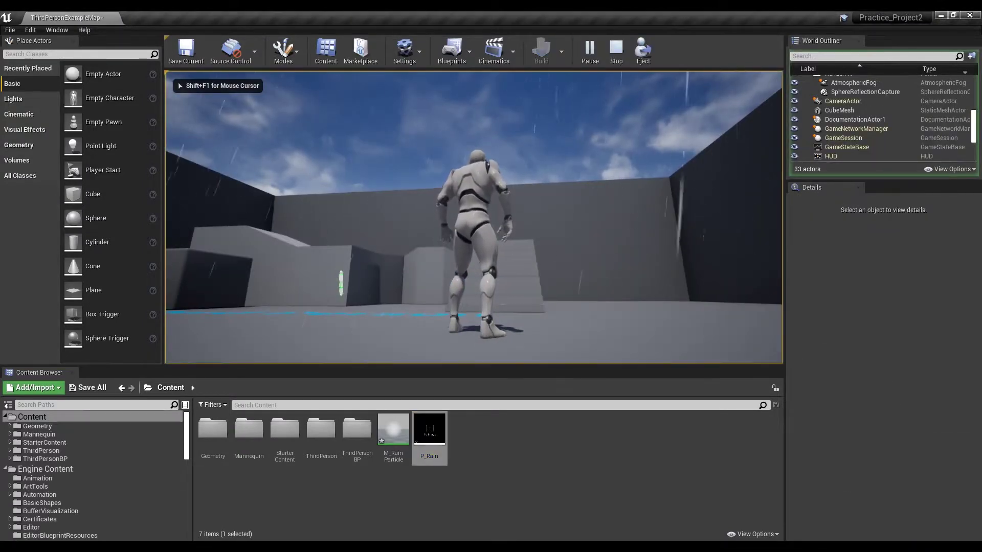
pyautogui.press('w')
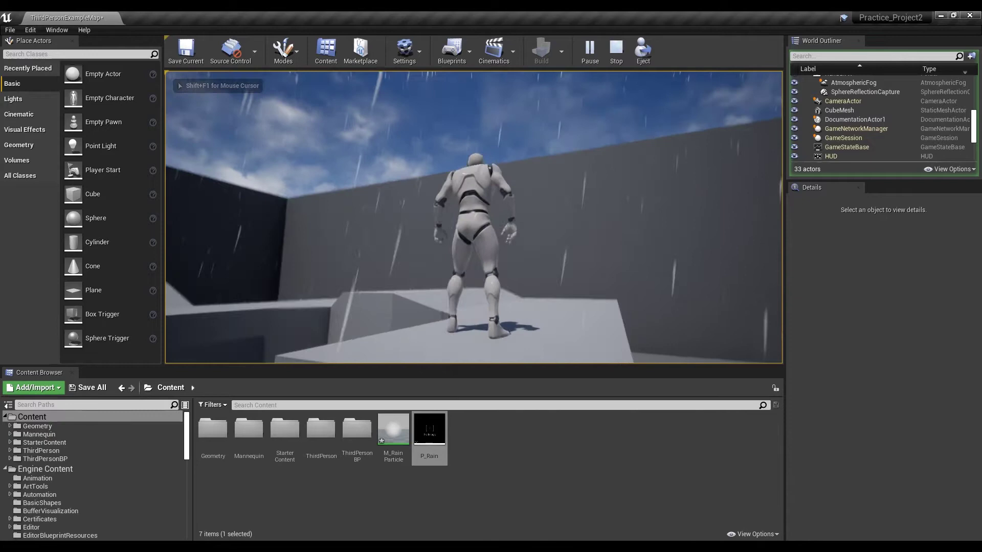
pyautogui.press('w')
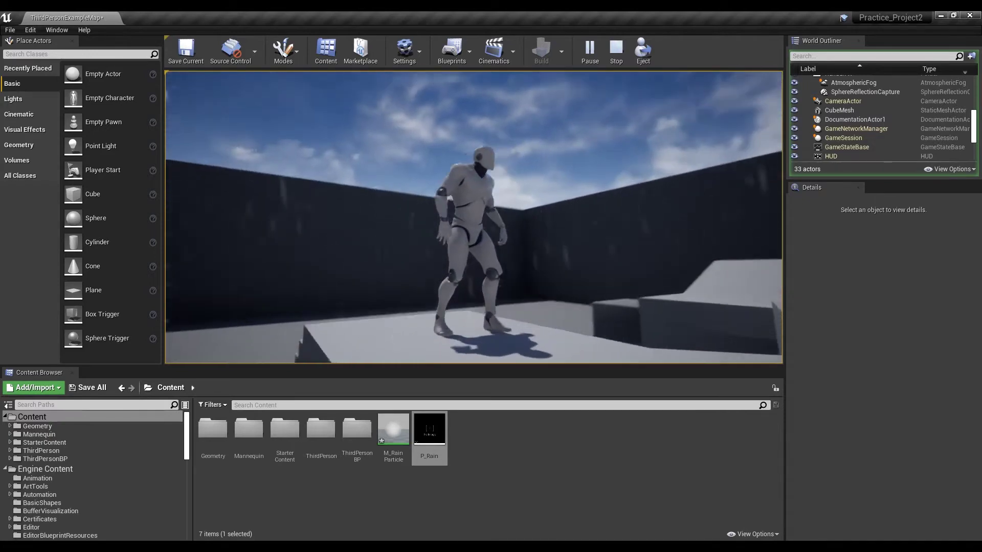
pyautogui.press('w')
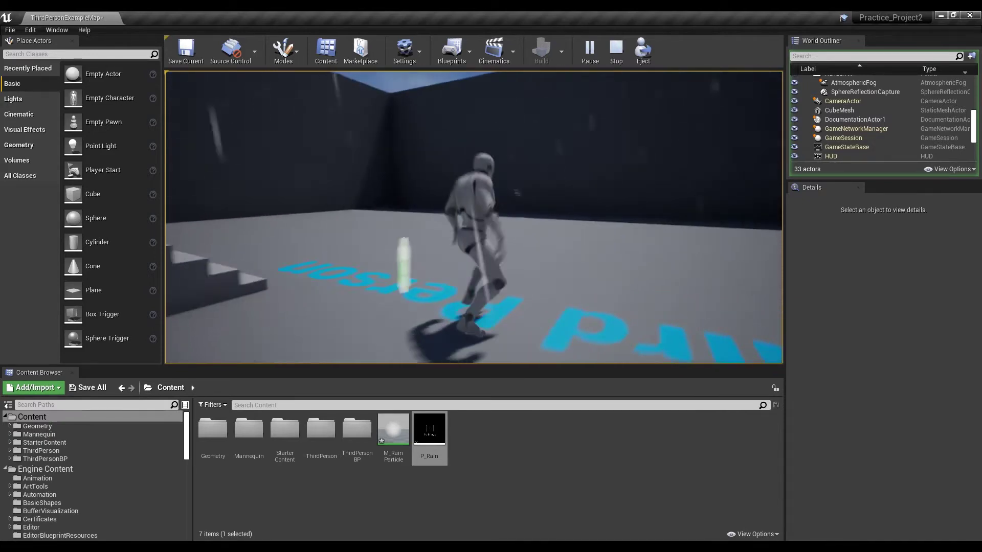
pyautogui.press('w')
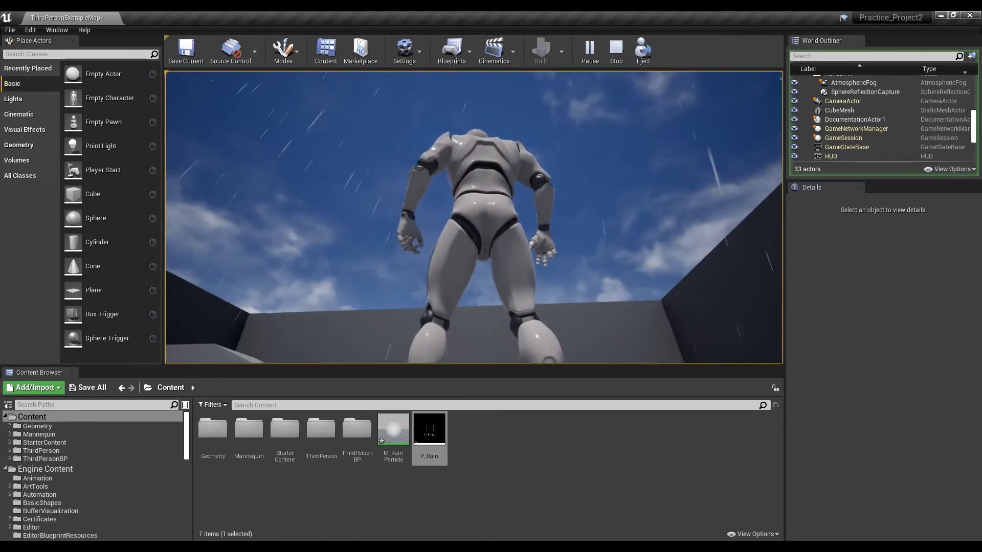
pyautogui.press('w')
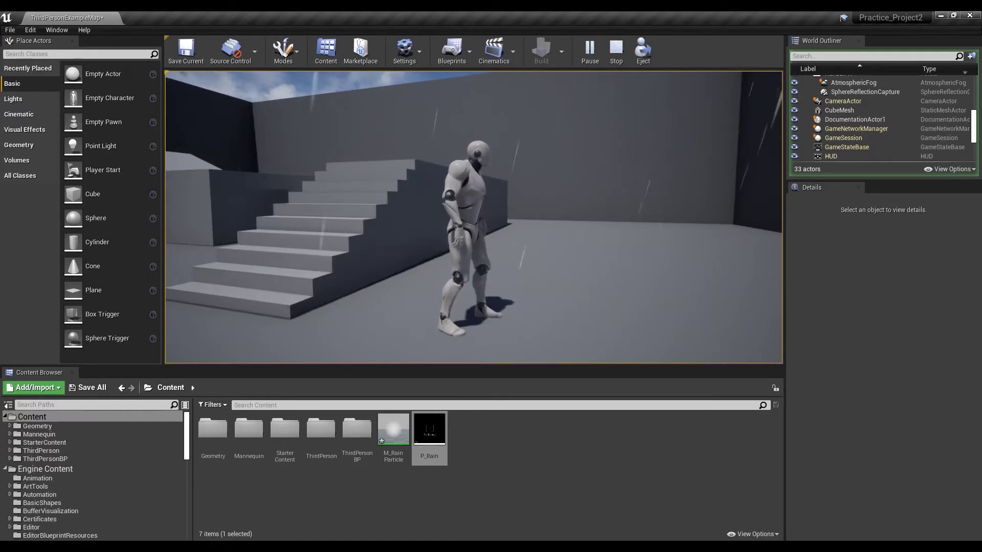
pyautogui.press('Escape')
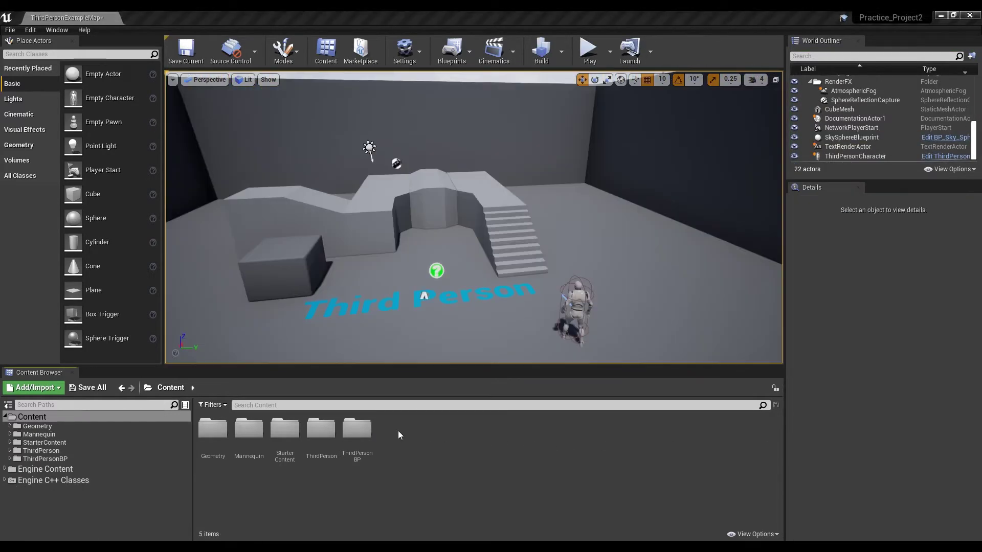
# Add a Material asset in the Content Browser named M_RainParticle
pyautogui.rightClick(398, 431)
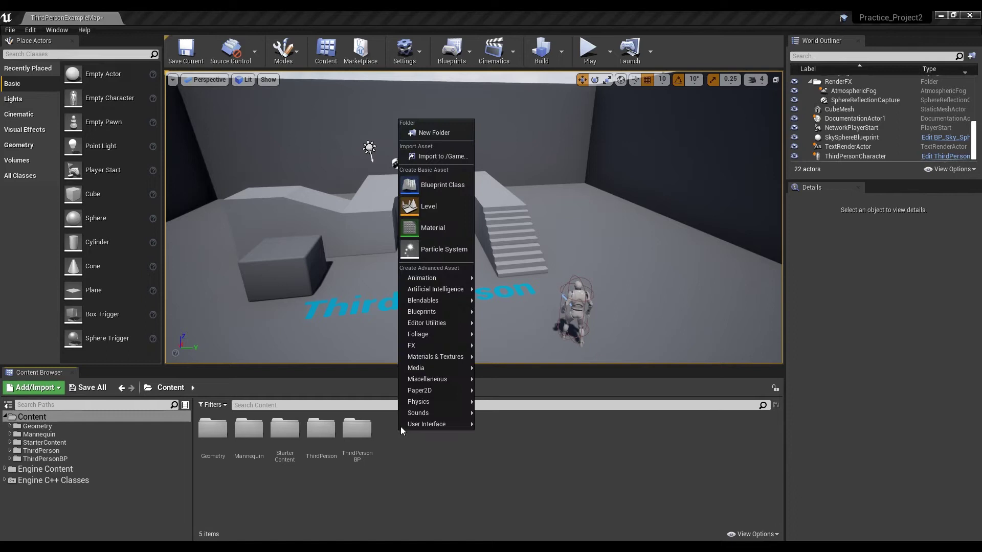
pyautogui.click(442, 229)
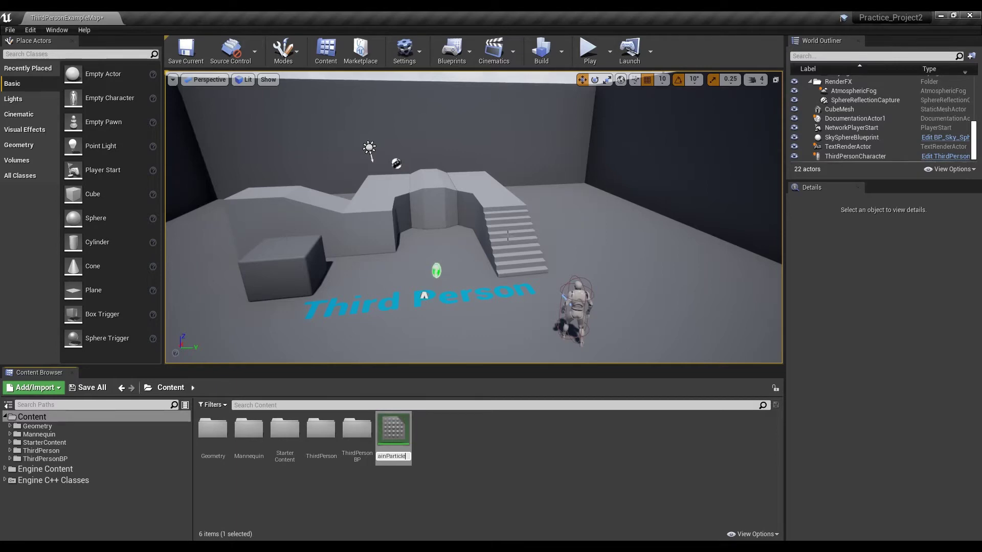
pyautogui.write('M_RainParticle')
pyautogui.press('Return')
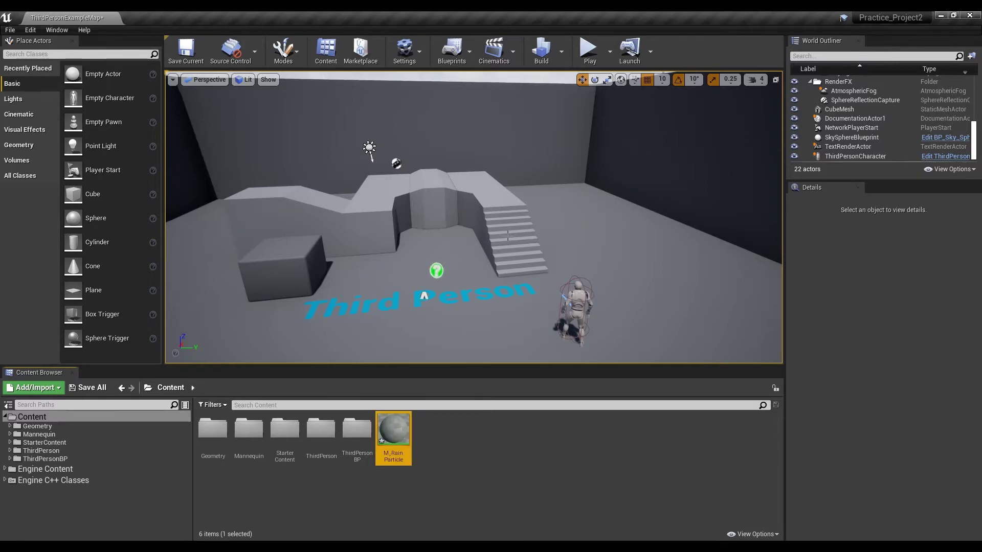
# Open M_RainParticle and set Blend Mode to Translucent and Shading Model to Unlit
pyautogui.doubleClick(394, 434)
pyautogui.moveTo(351, 262); pyautogui.dragTo(504, 276, button='right')
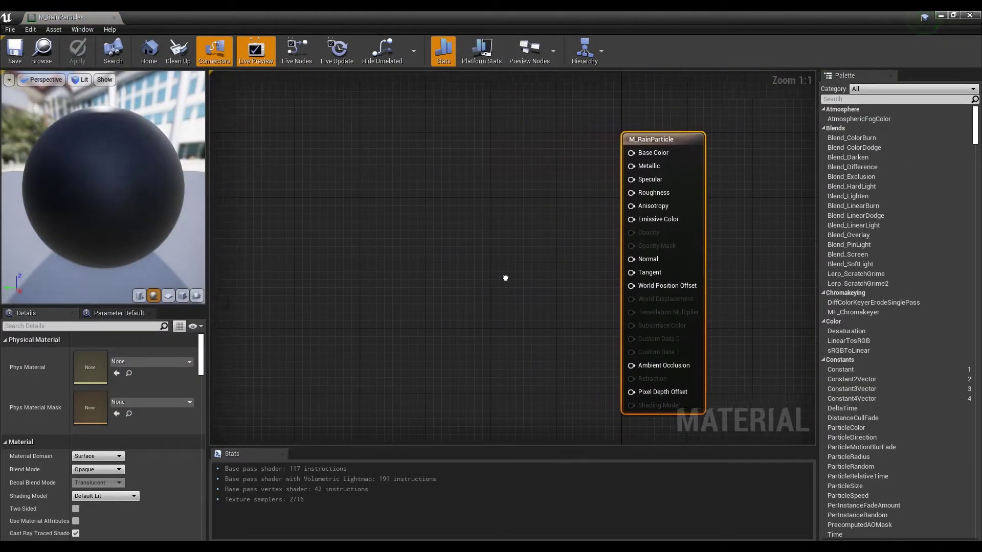
pyautogui.click(100, 468)
pyautogui.click(109, 490)
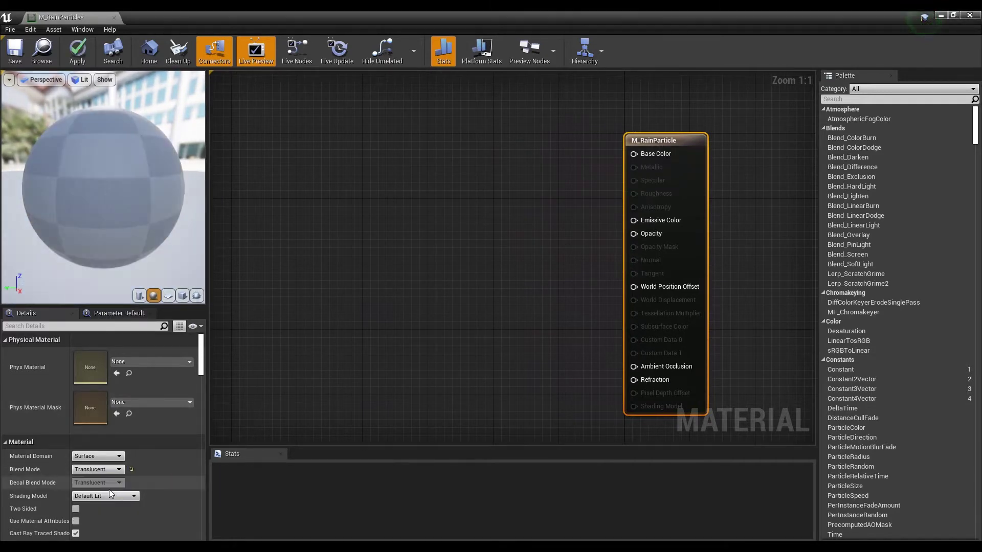
pyautogui.click(106, 499)
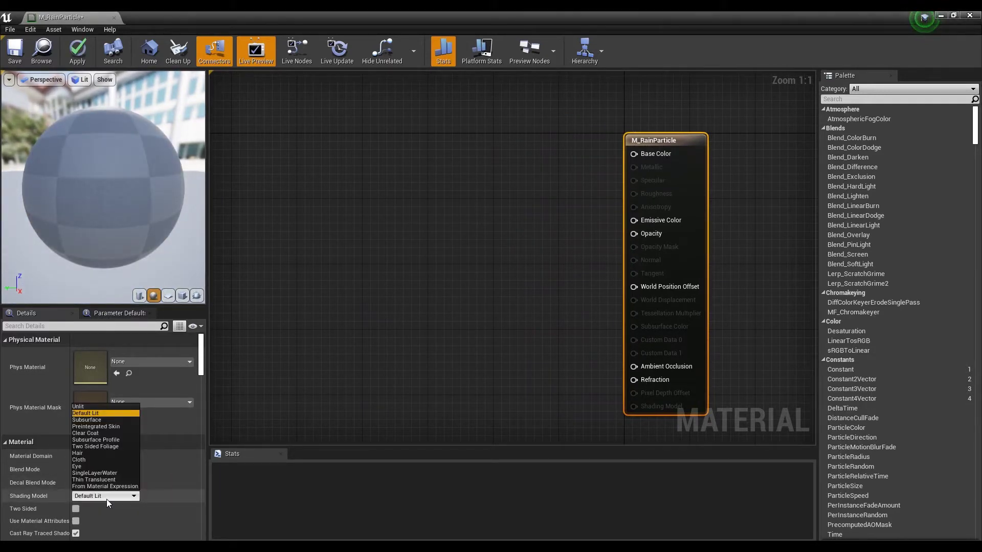
pyautogui.click(90, 407)
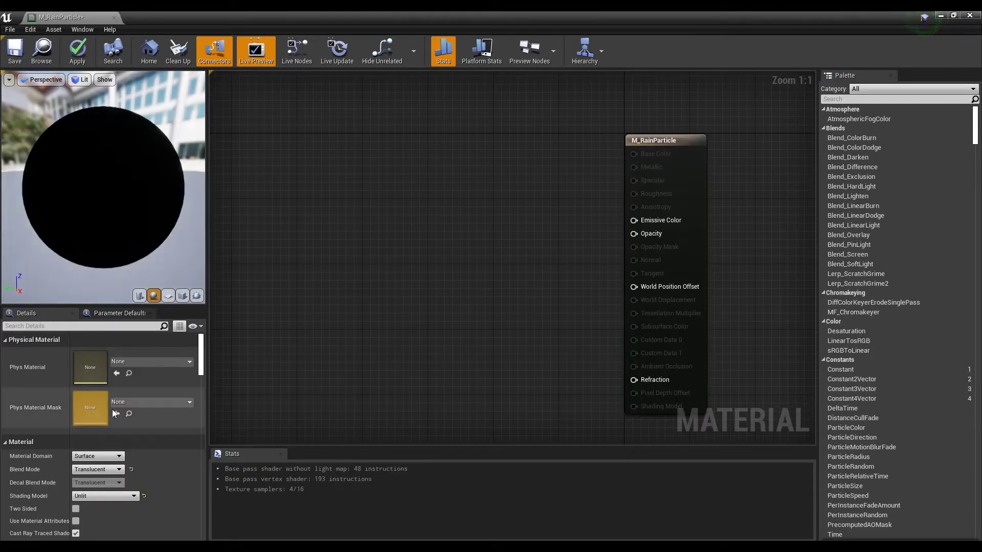
# Add a RadialGradientExponential node to the material graph
pyautogui.rightClick(443, 244)
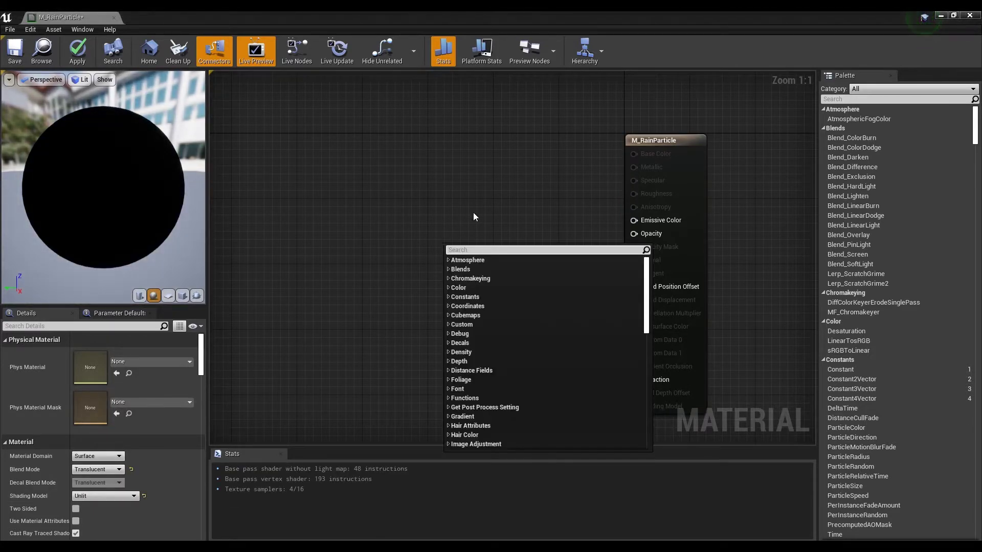
pyautogui.write('radi')
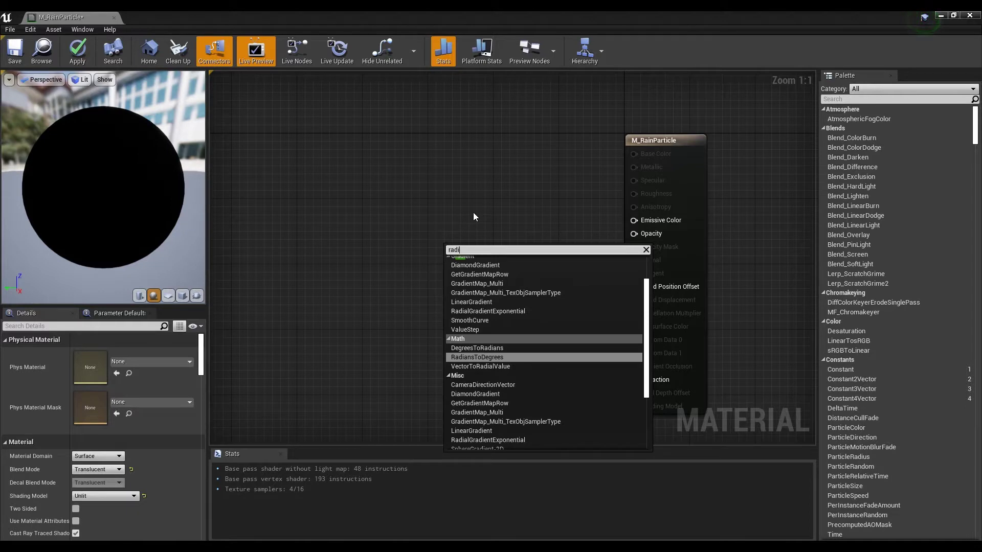
pyautogui.click(512, 313)
pyautogui.moveTo(499, 245); pyautogui.dragTo(458, 231)
pyautogui.moveTo(458, 231); pyautogui.dragTo(542, 243, button='right')
# Add a Constant of 1.5 and connect it to the gradient's Density input
pyautogui.click(394, 263)
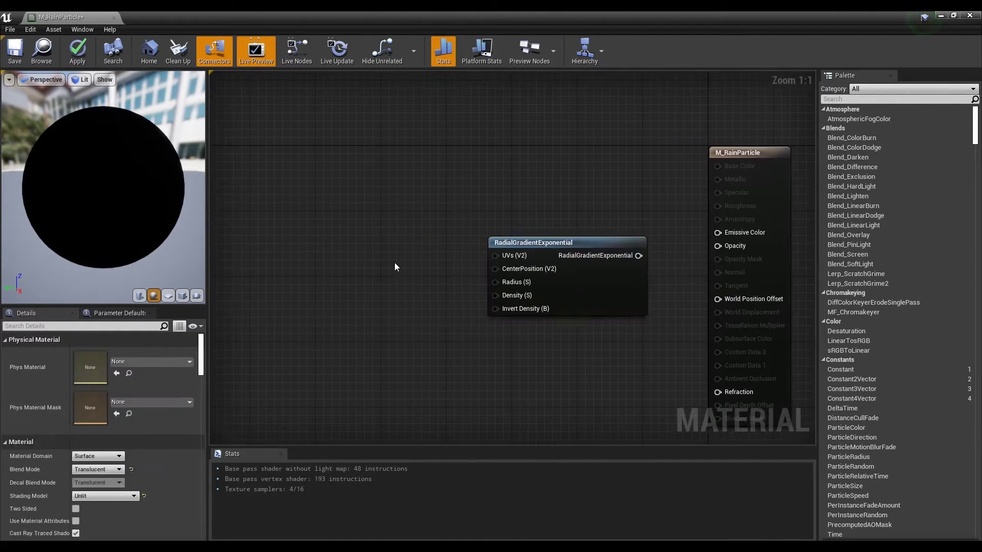
pyautogui.click(394, 264)
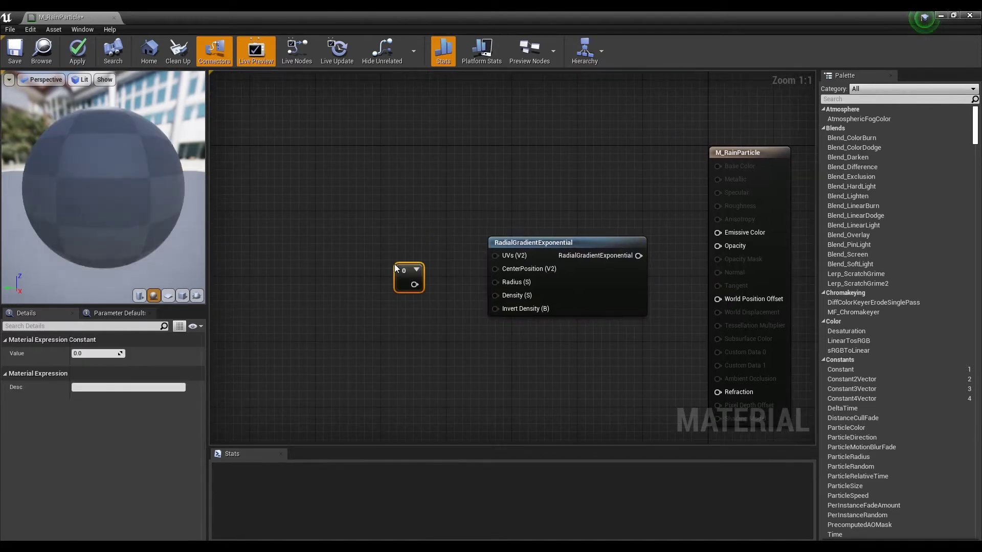
pyautogui.click(83, 353)
pyautogui.write('1.5')
pyautogui.press('Return')
pyautogui.moveTo(419, 285); pyautogui.dragTo(493, 296)
pyautogui.moveTo(573, 337); pyautogui.dragTo(488, 334, button='right')
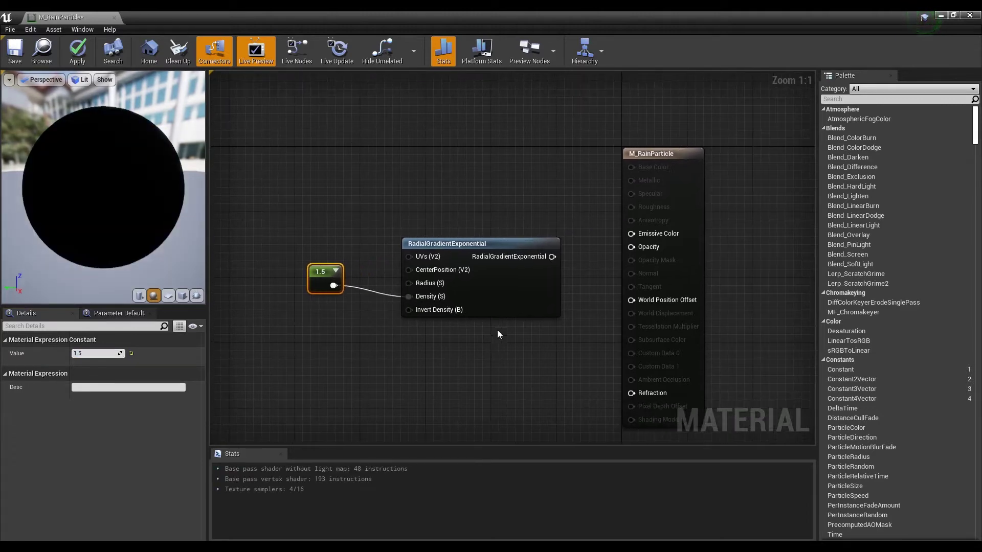
# Wire the gradient into Emissive Color and Opacity, then save the material
pyautogui.moveTo(551, 259); pyautogui.dragTo(632, 234)
pyautogui.moveTo(551, 256); pyautogui.dragTo(631, 247)
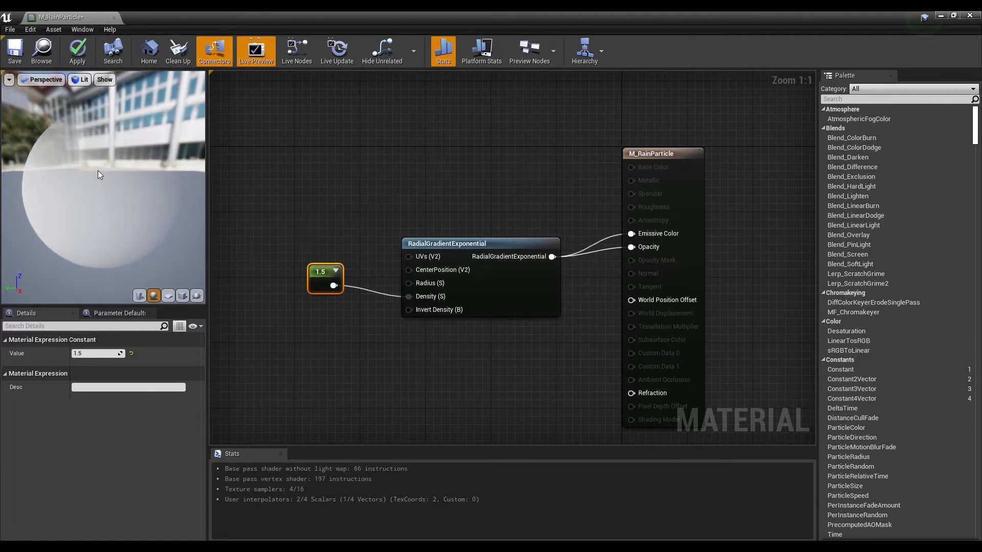
pyautogui.moveTo(100, 174); pyautogui.dragTo(62, 197)
pyautogui.click(14, 51)
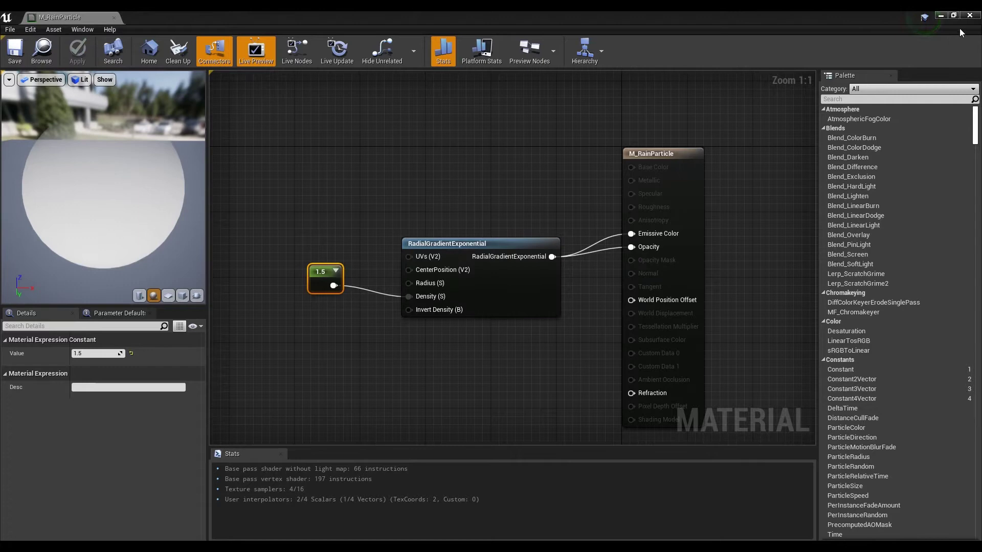
# Close the material editor and add a Particle System asset named P_Rain
pyautogui.click(970, 16)
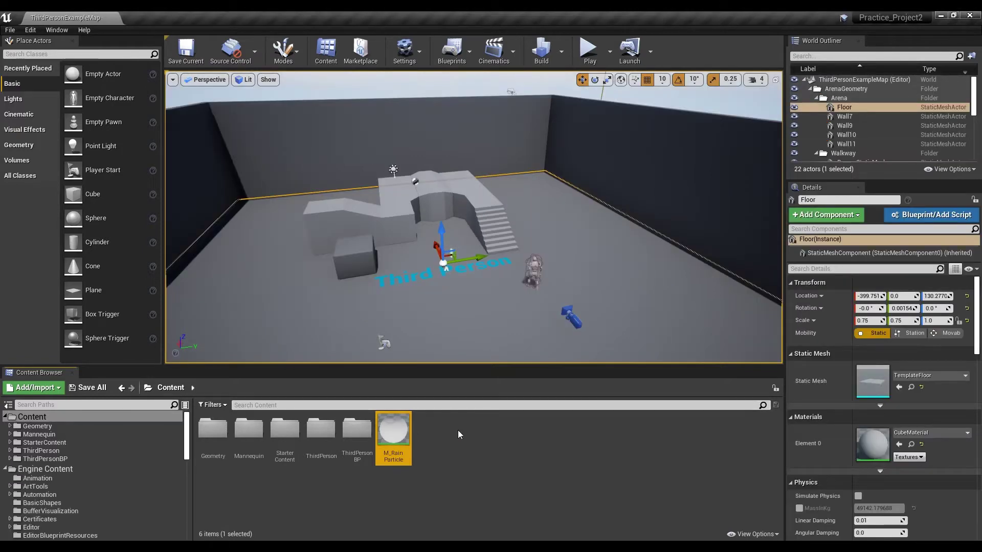
pyautogui.click(450, 431)
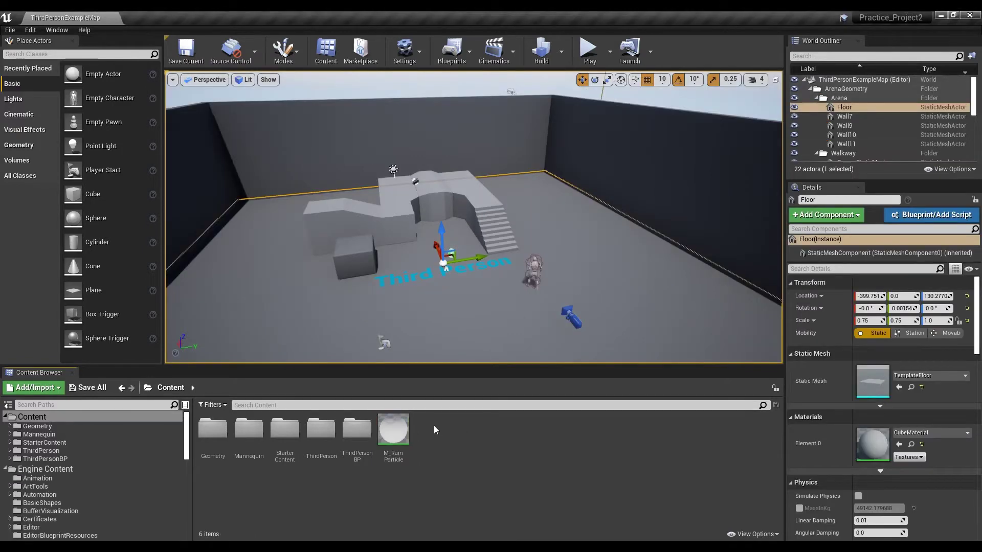
pyautogui.rightClick(433, 425)
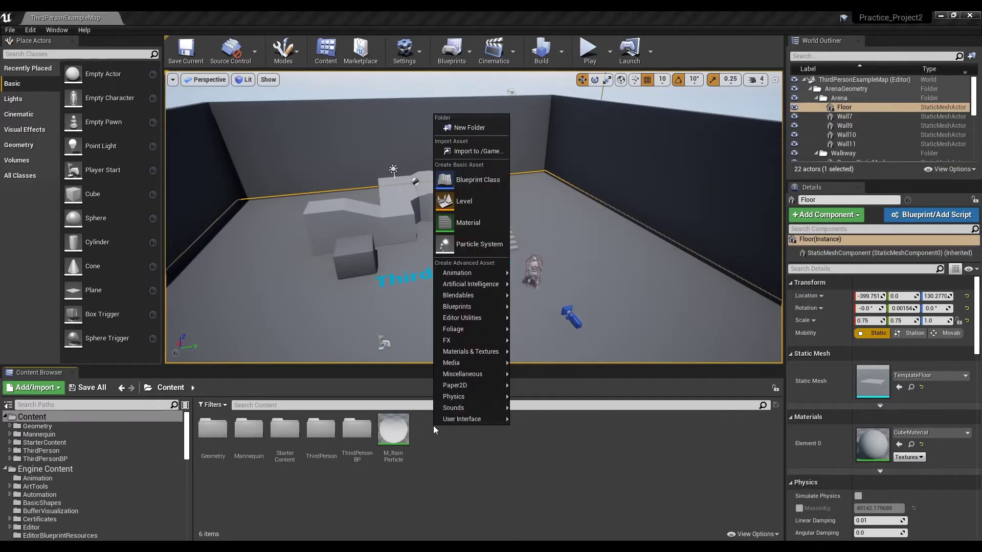
pyautogui.click(493, 242)
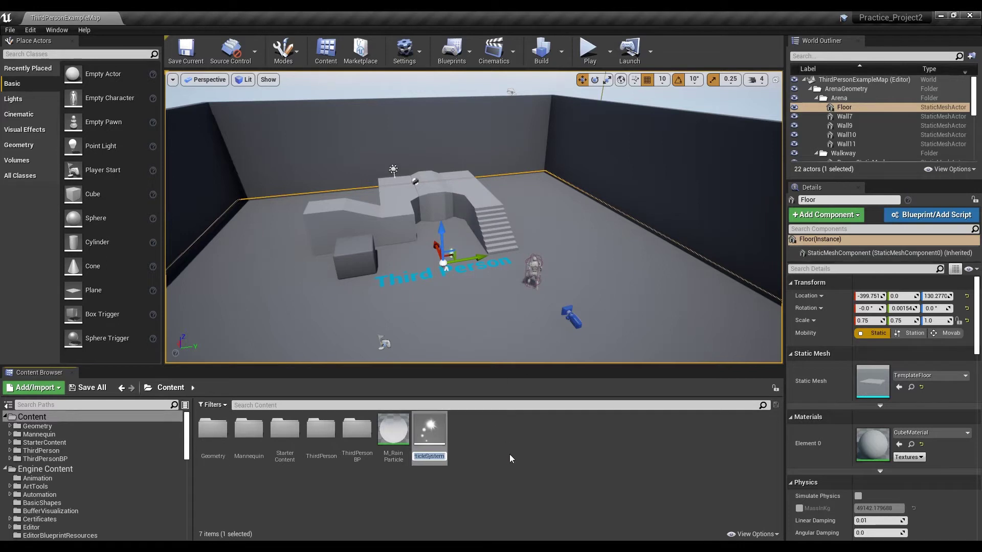
pyautogui.write('P_Rain')
pyautogui.press('Return')
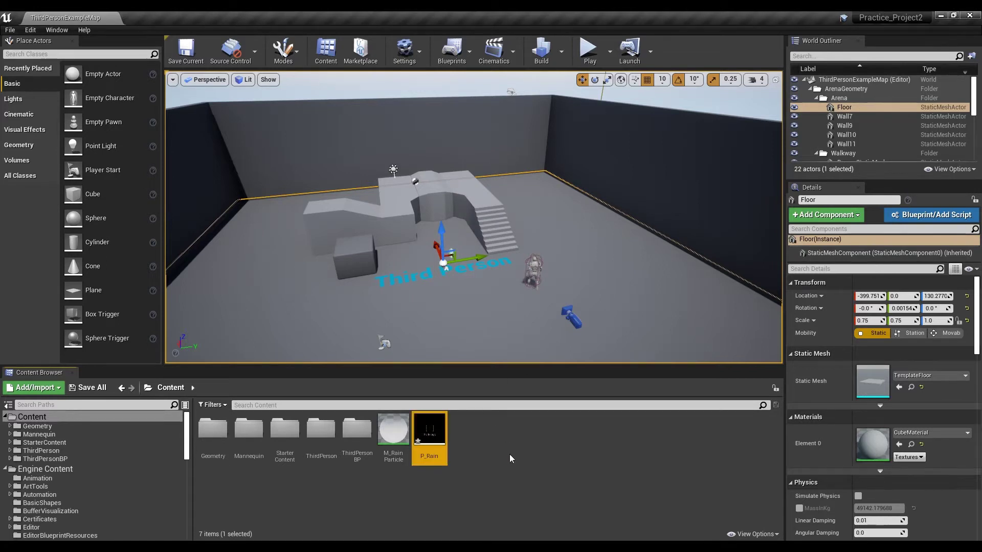
# Open P_Rain in Cascade and set the Required module's material to M_RainParticle
pyautogui.doubleClick(435, 430)
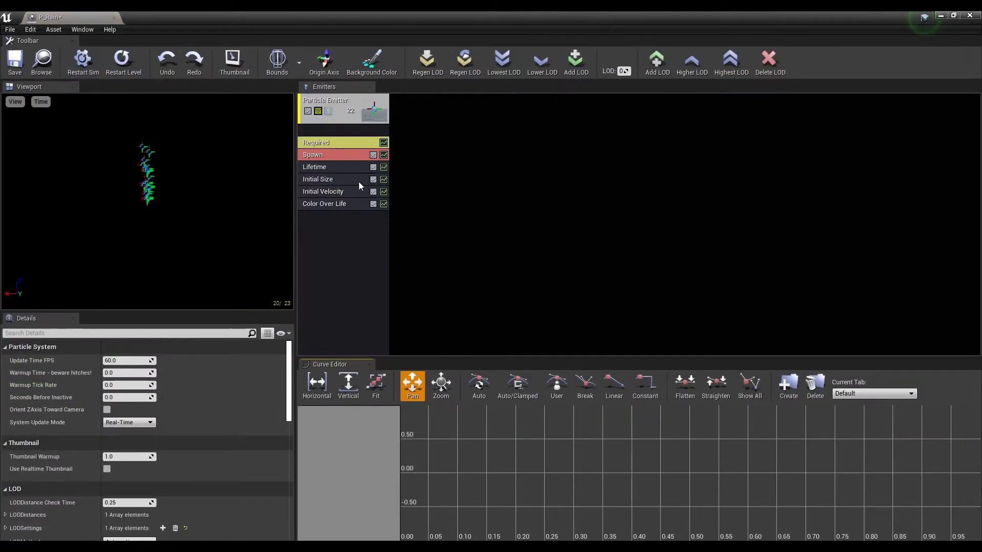
pyautogui.click(341, 142)
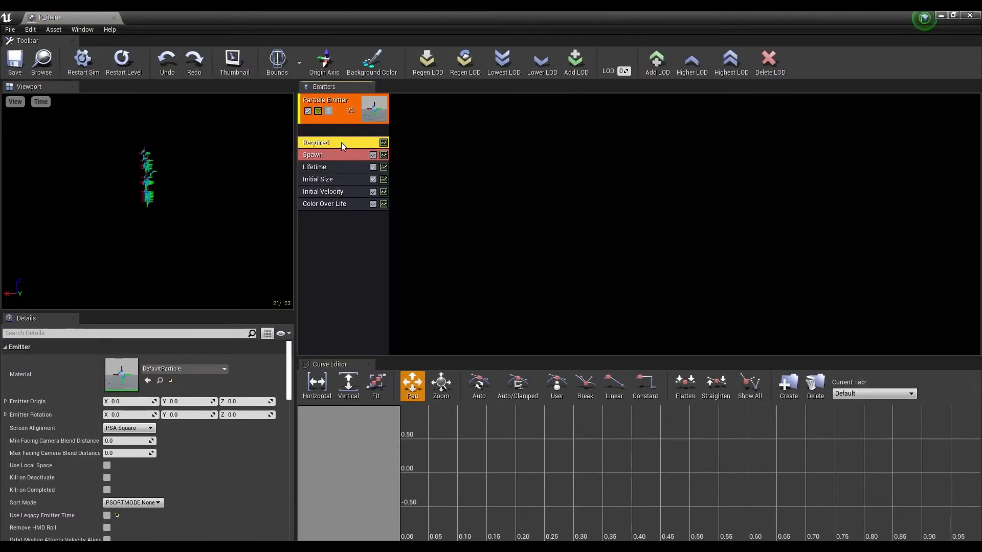
pyautogui.click(194, 372)
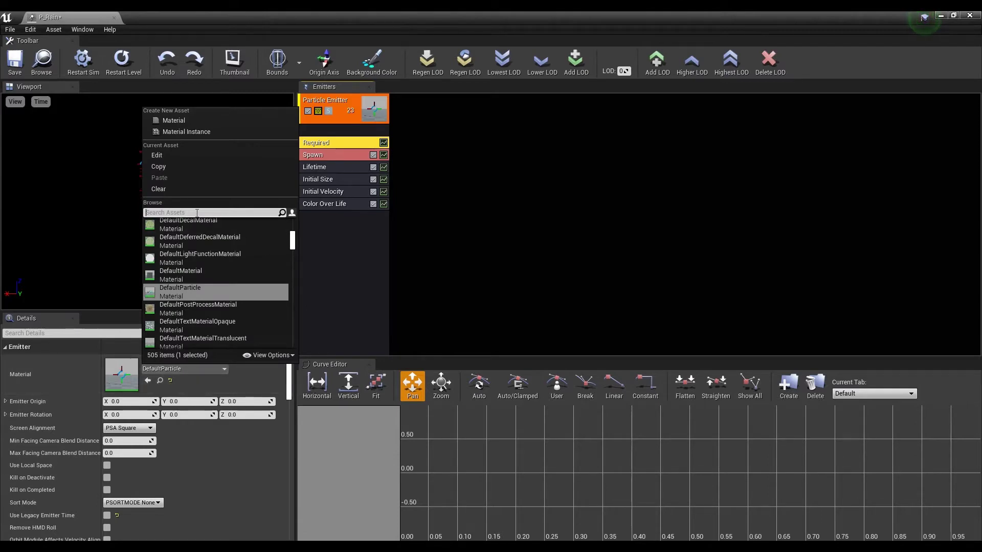
pyautogui.write('rain')
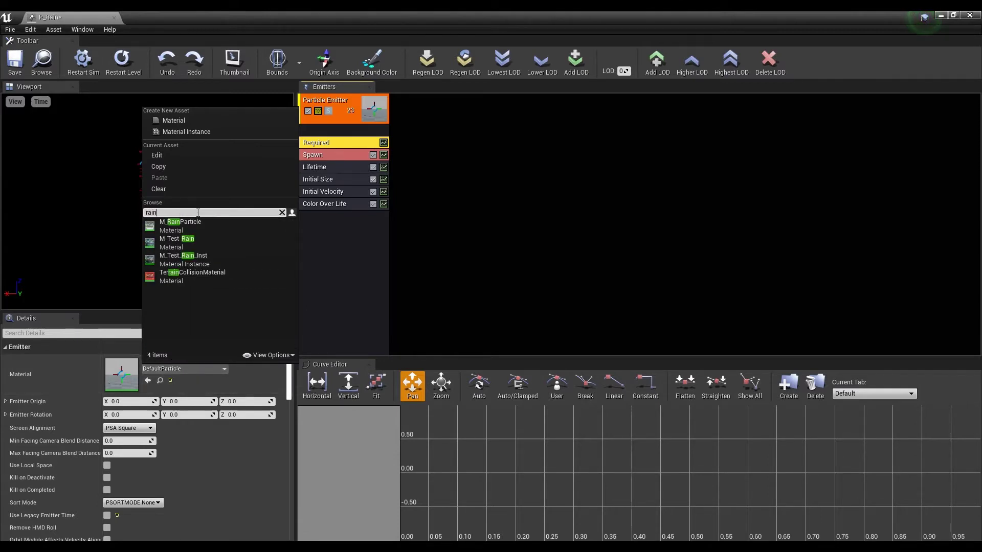
pyautogui.click(207, 223)
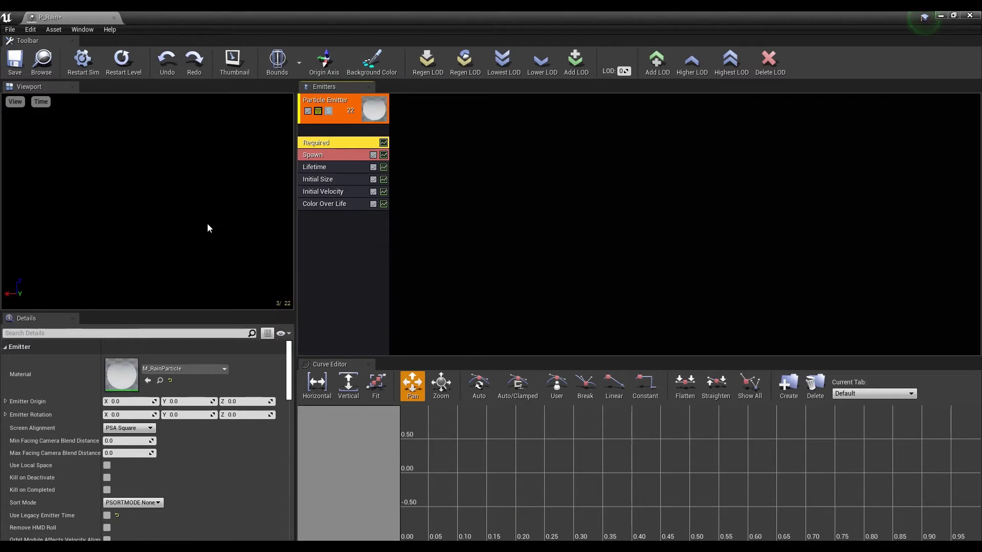
# Set the Lifetime module's distribution to Min 2.0 and Max 3.0
pyautogui.click(348, 154)
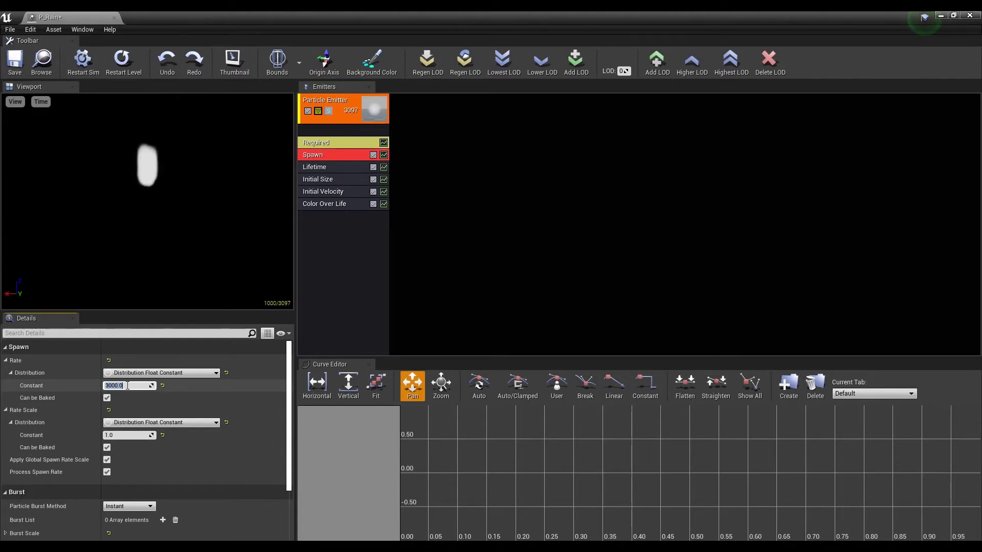
pyautogui.click(340, 166)
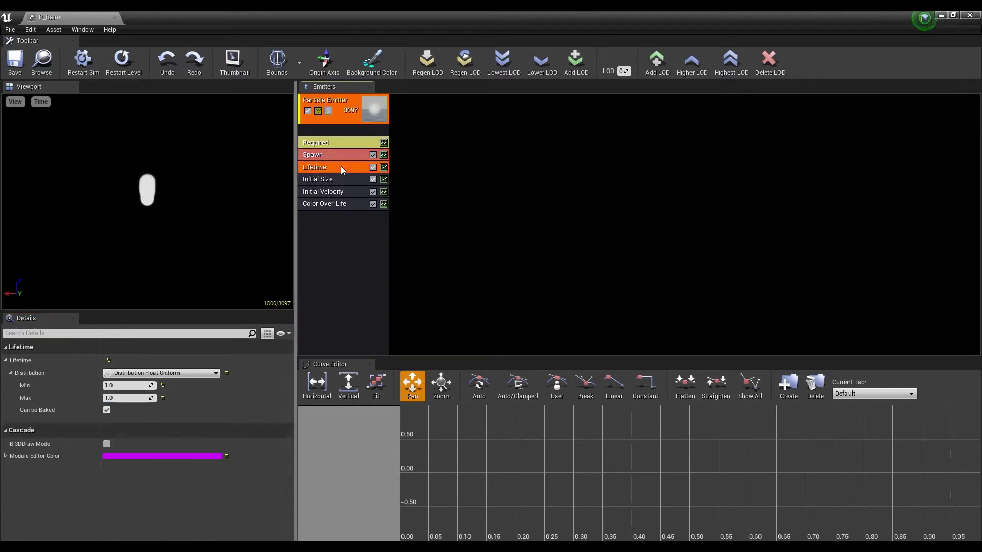
pyautogui.click(127, 384)
pyautogui.write('2')
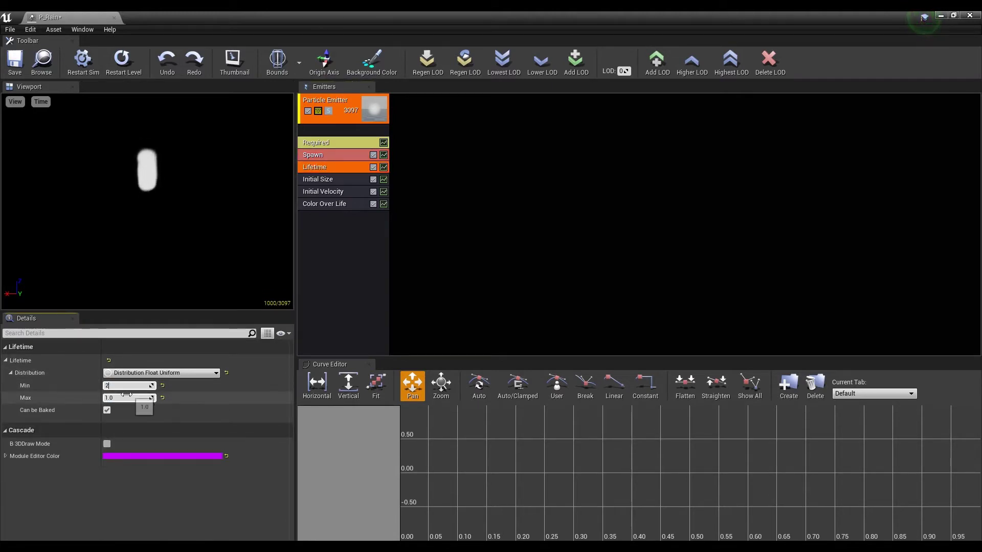
pyautogui.click(126, 397)
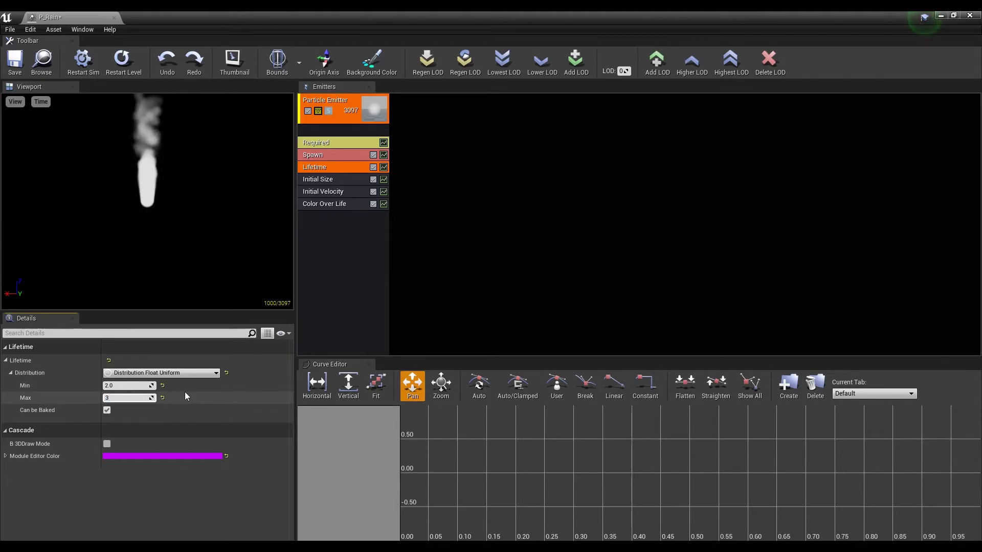
pyautogui.press('Return')
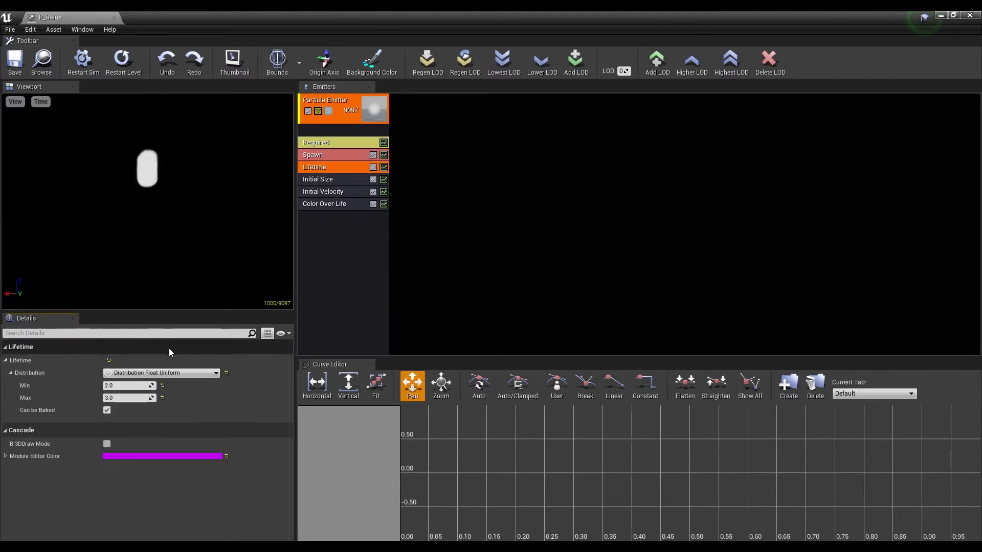
# Set the Initial Size maximum to 5 on X, Y and Z
pyautogui.click(343, 177)
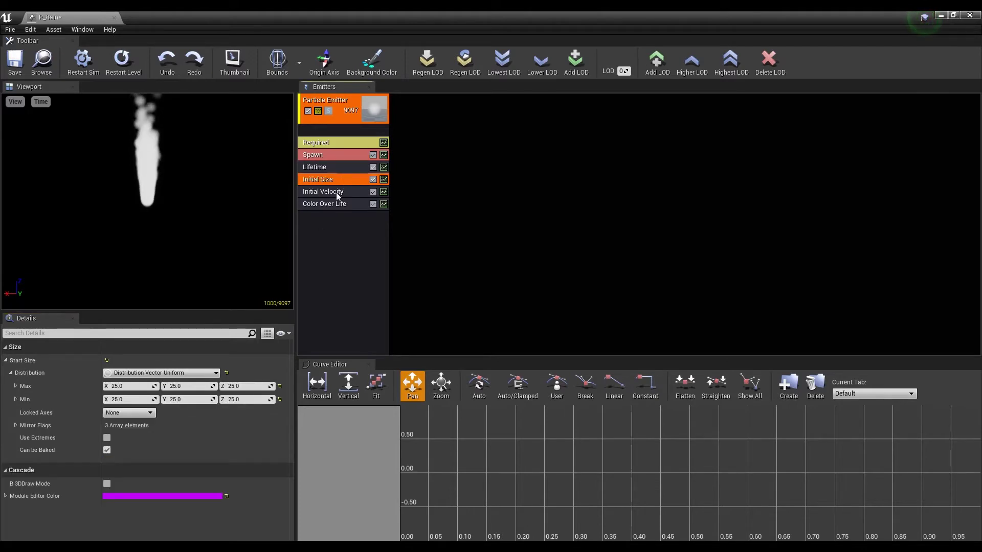
pyautogui.click(130, 387)
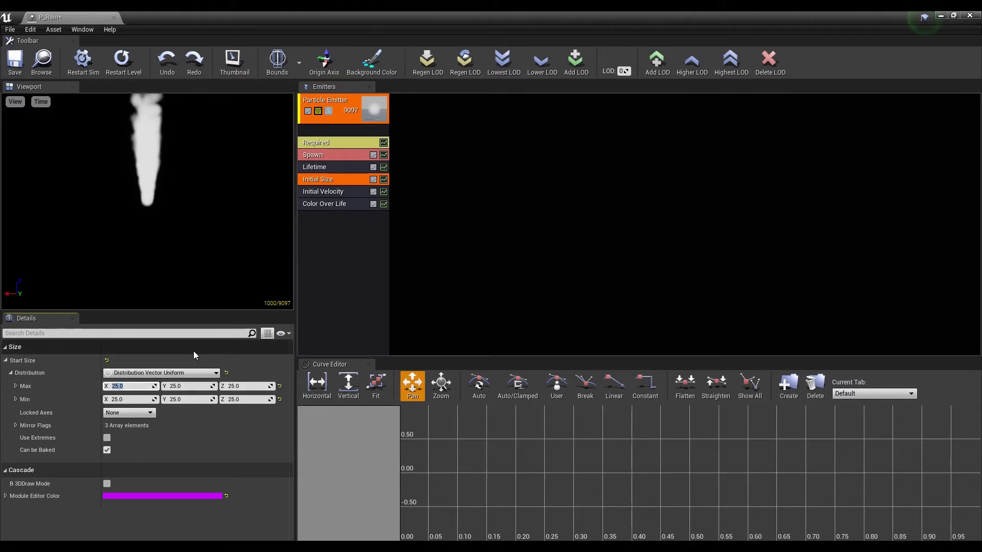
pyautogui.write('5')
pyautogui.press('Tab')
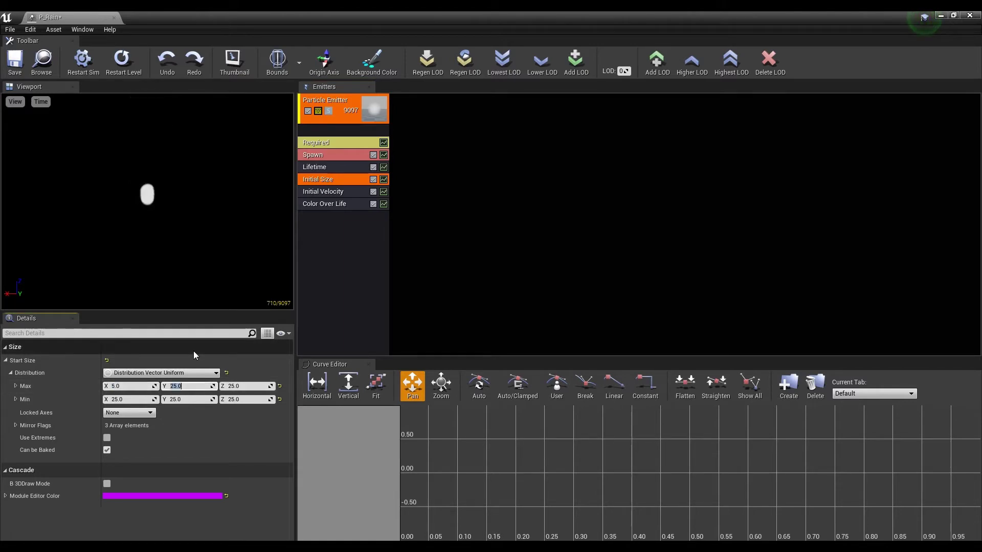
pyautogui.write('5')
pyautogui.press('Tab')
pyautogui.write('5')
pyautogui.press('Tab')
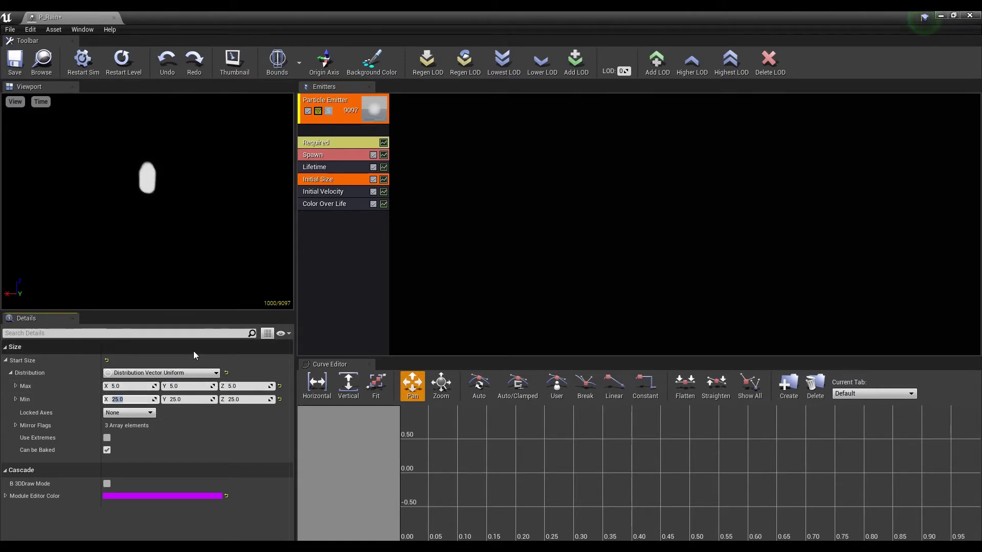
# Set the Initial Size minimum to 4 on X, Y and Z
pyautogui.write('4')
pyautogui.press('Tab')
pyautogui.write('4')
pyautogui.press('Tab')
pyautogui.write('4')
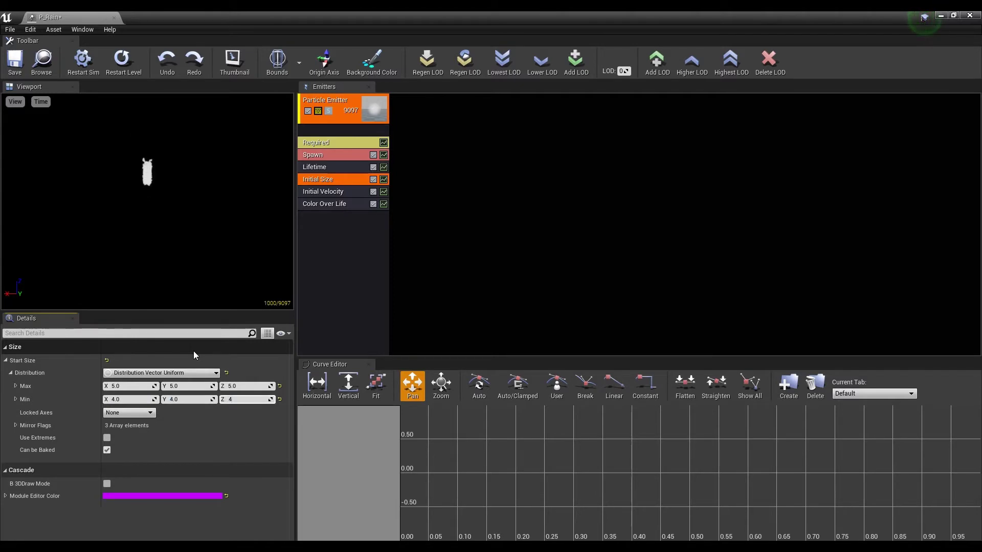
pyautogui.press('Tab')
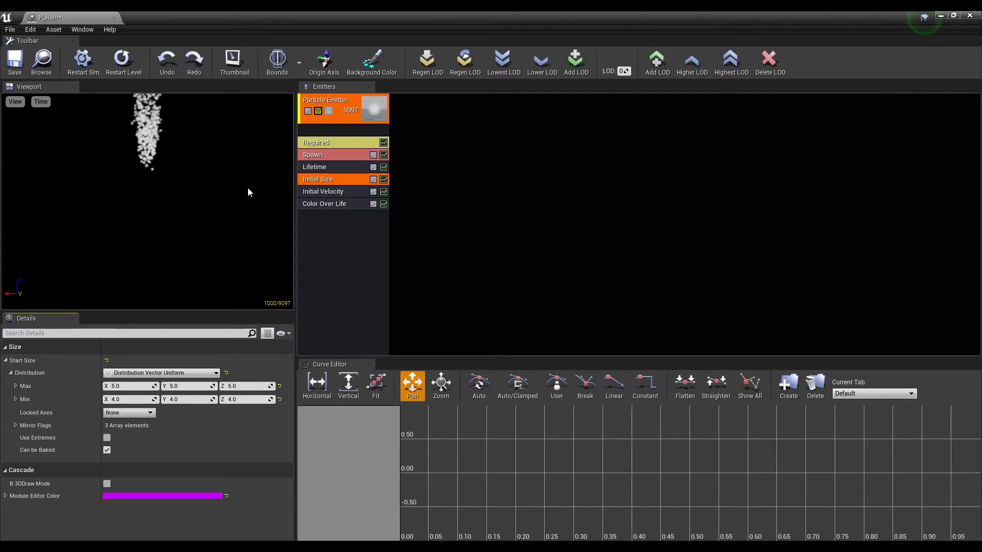
# Set the Initial Velocity maximum to 0, 0, -600
pyautogui.click(336, 192)
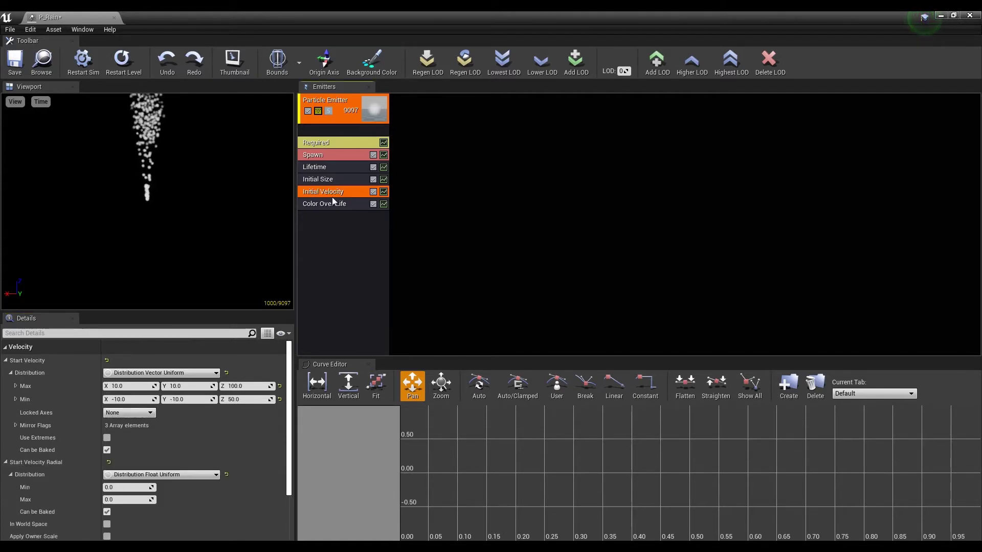
pyautogui.click(127, 387)
pyautogui.write('0')
pyautogui.press('Tab')
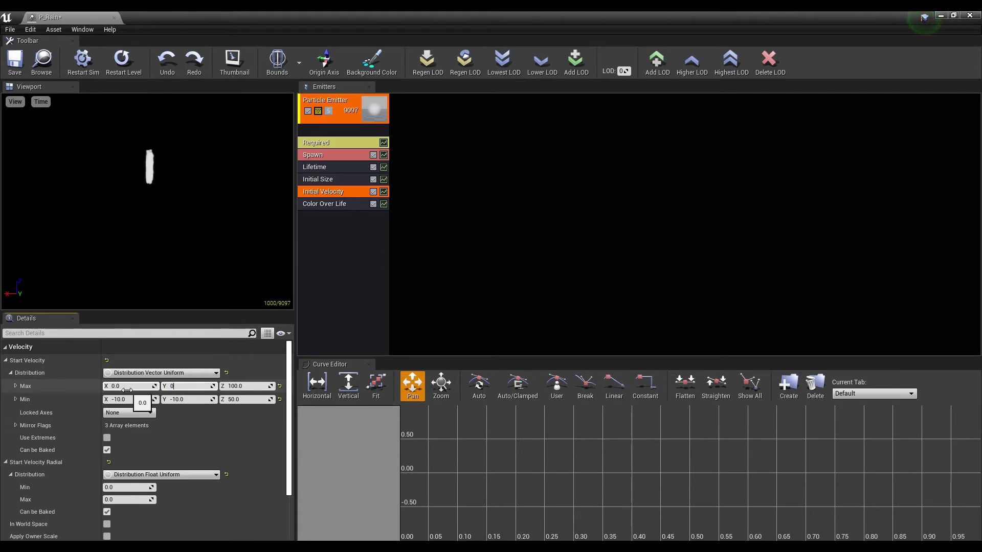
pyautogui.write('0')
pyautogui.press('Tab')
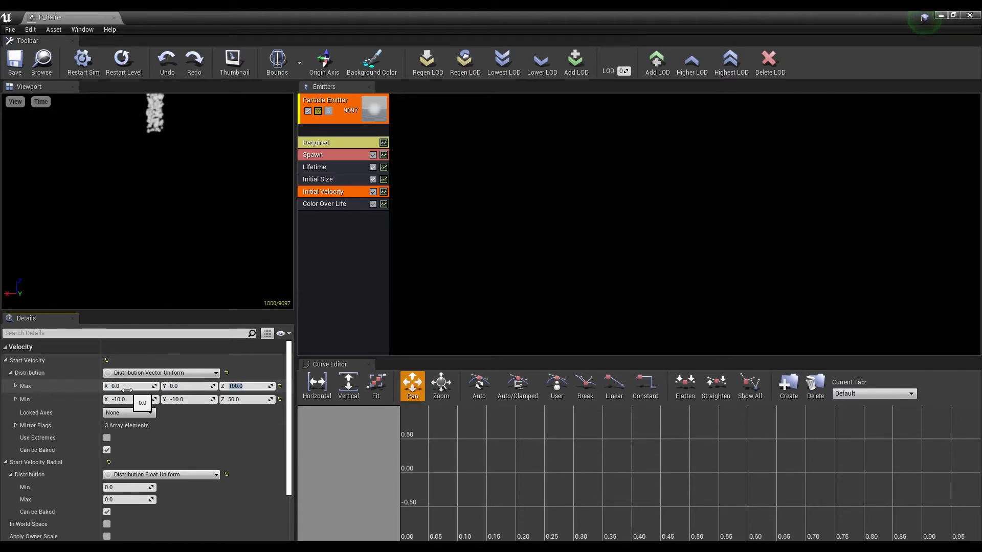
pyautogui.write('-600')
pyautogui.press('Tab')
# Set the Initial Velocity minimum to 0, 0, -700
pyautogui.write('0')
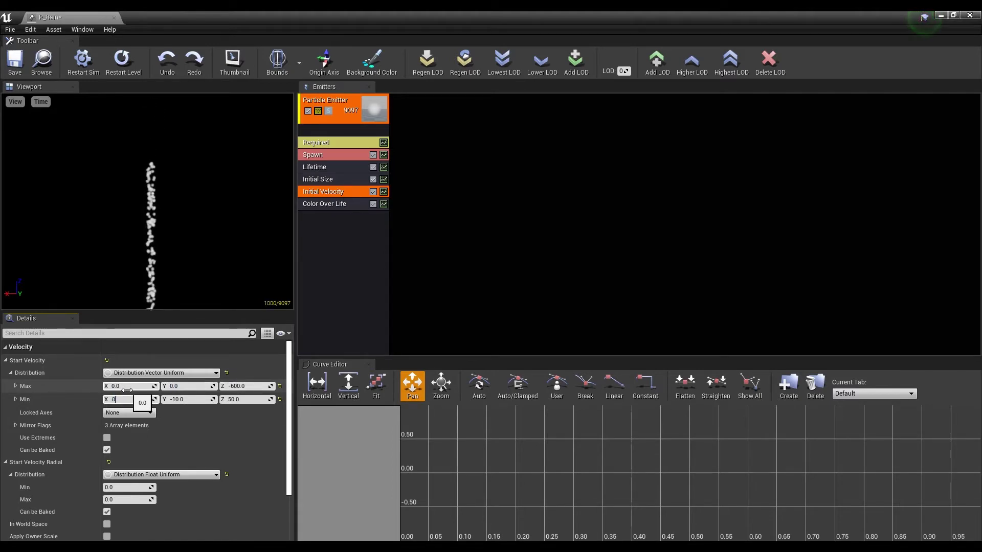
pyautogui.press('Tab')
pyautogui.write('0')
pyautogui.press('Tab')
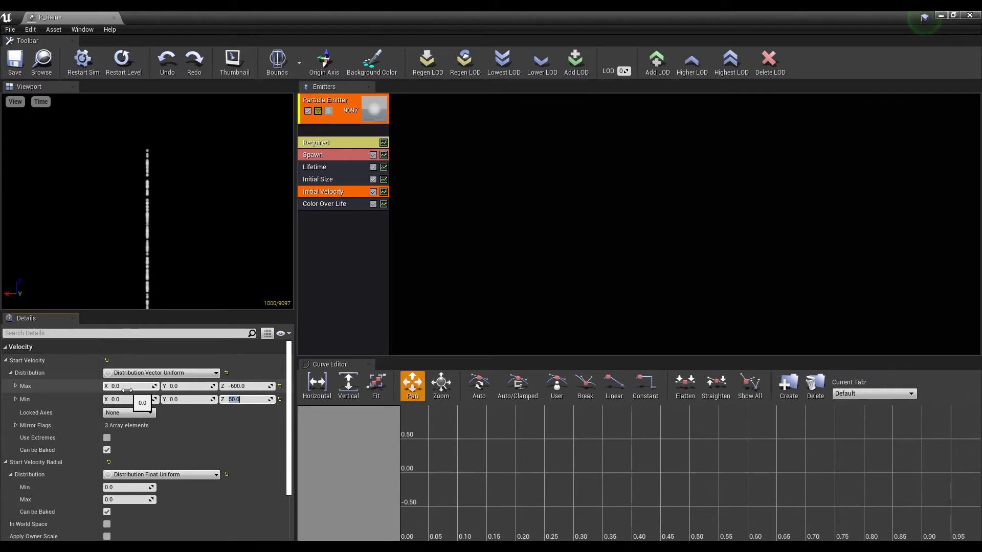
pyautogui.write('-700')
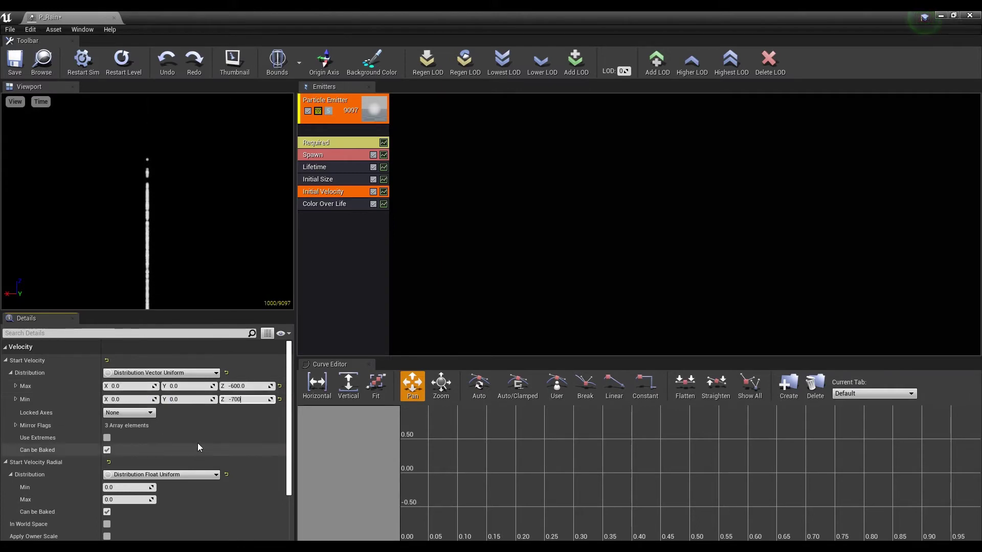
pyautogui.click(201, 434)
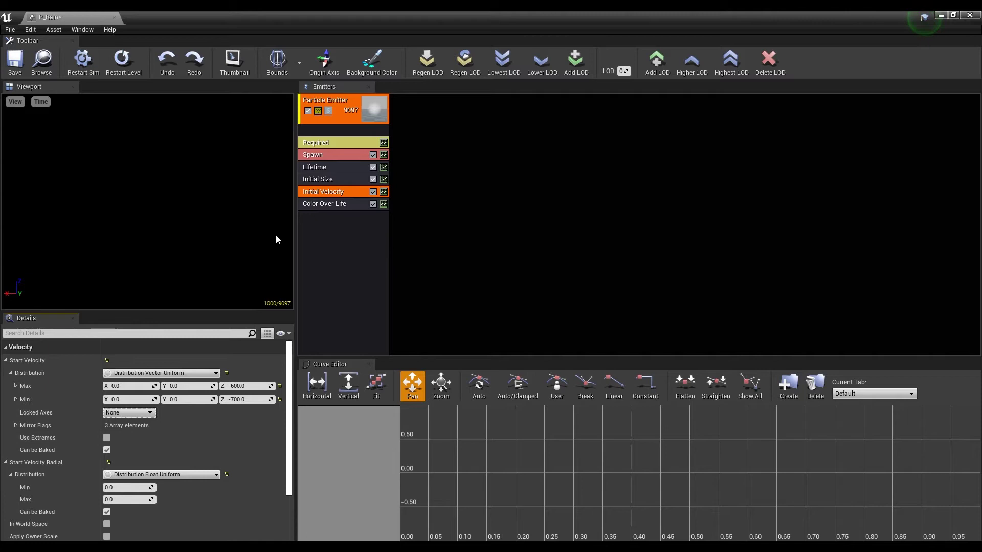
pyautogui.click(353, 224)
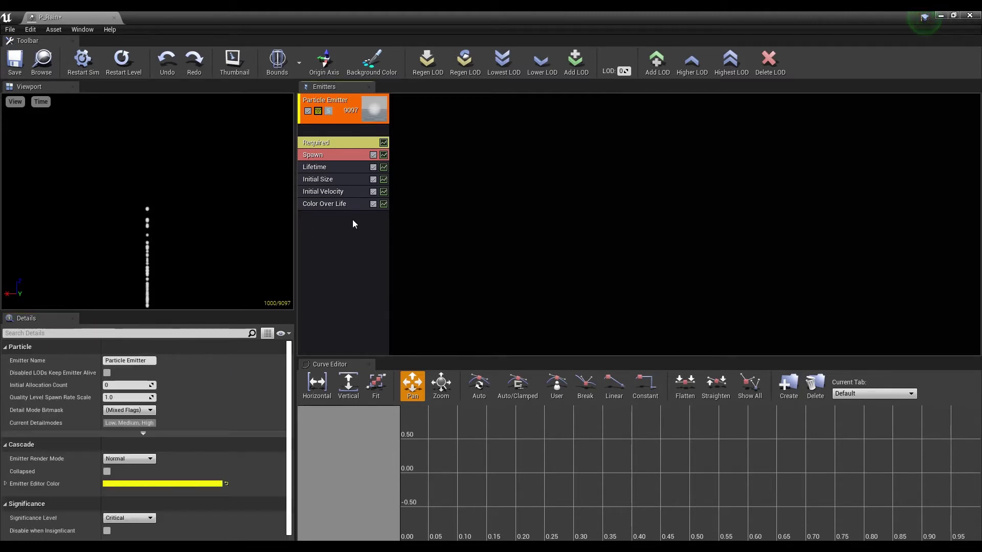
# Add an Initial Location module to the P_Rain emitter
pyautogui.rightClick(336, 221)
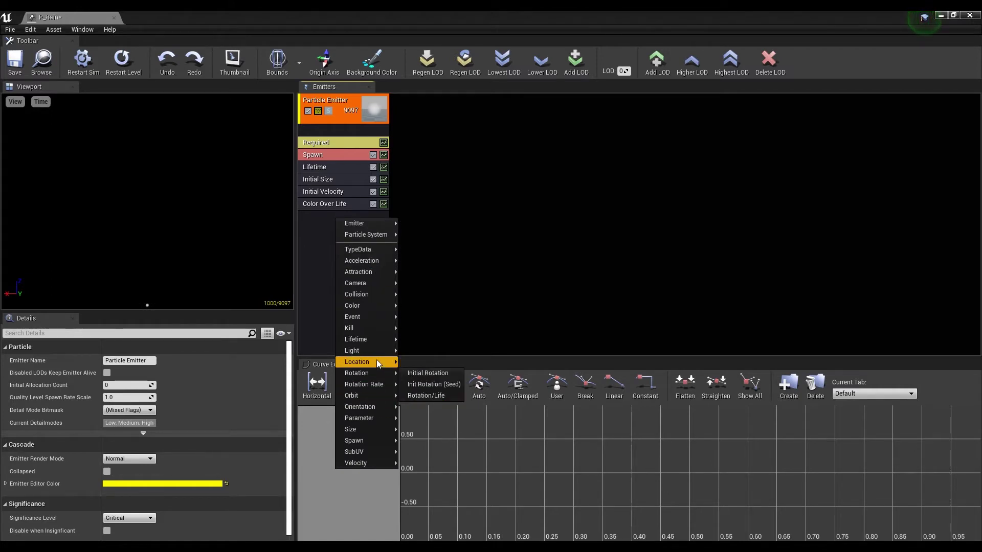
pyautogui.moveTo(376, 361)
pyautogui.click(418, 363)
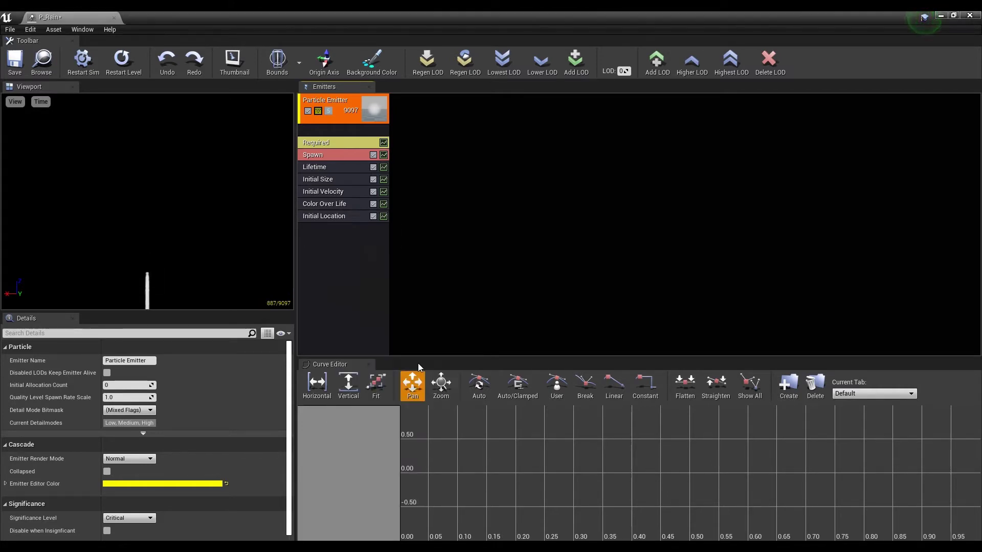
pyautogui.click(341, 217)
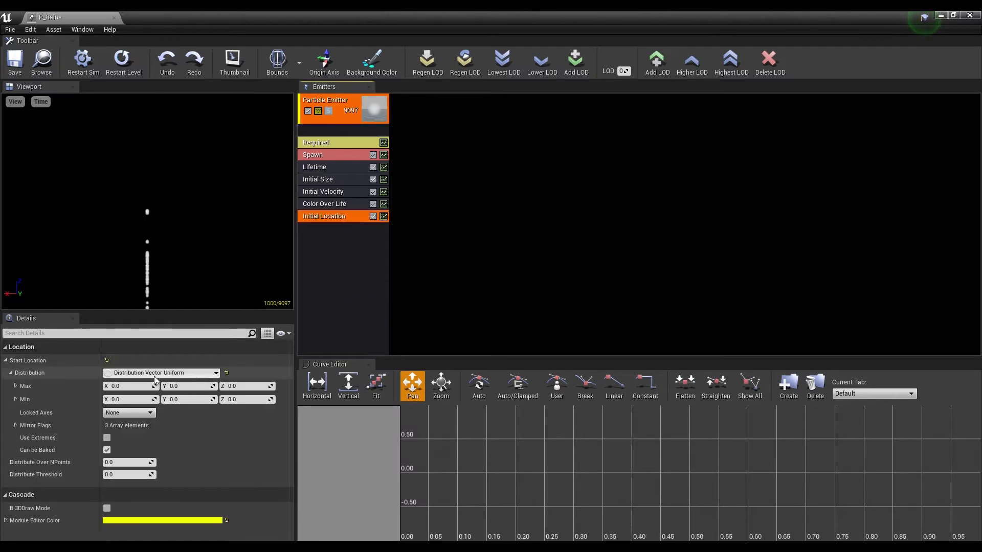
# Set Initial Location Max X and Y to 2000 and Min X and Y to -2000
pyautogui.write('2000')
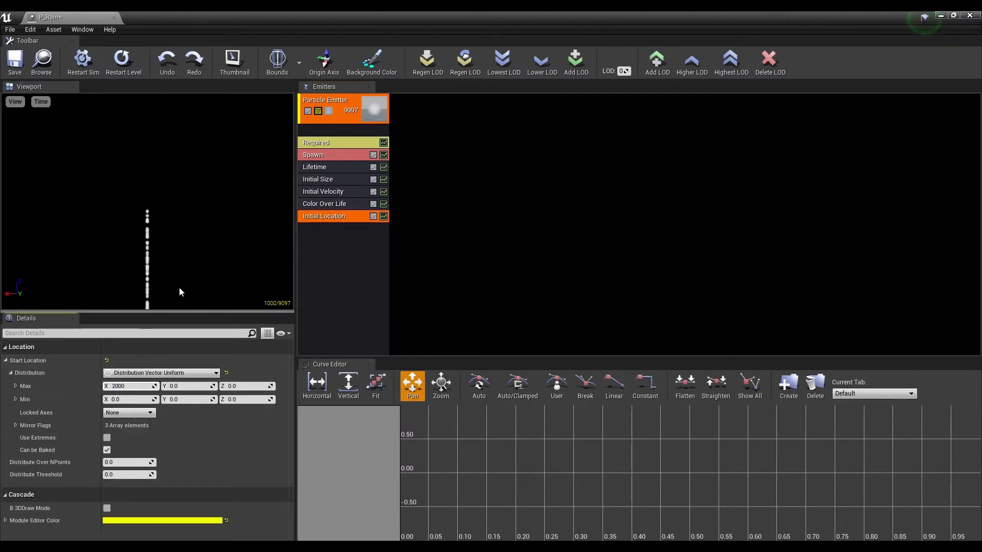
pyautogui.press('Tab')
pyautogui.write('200')
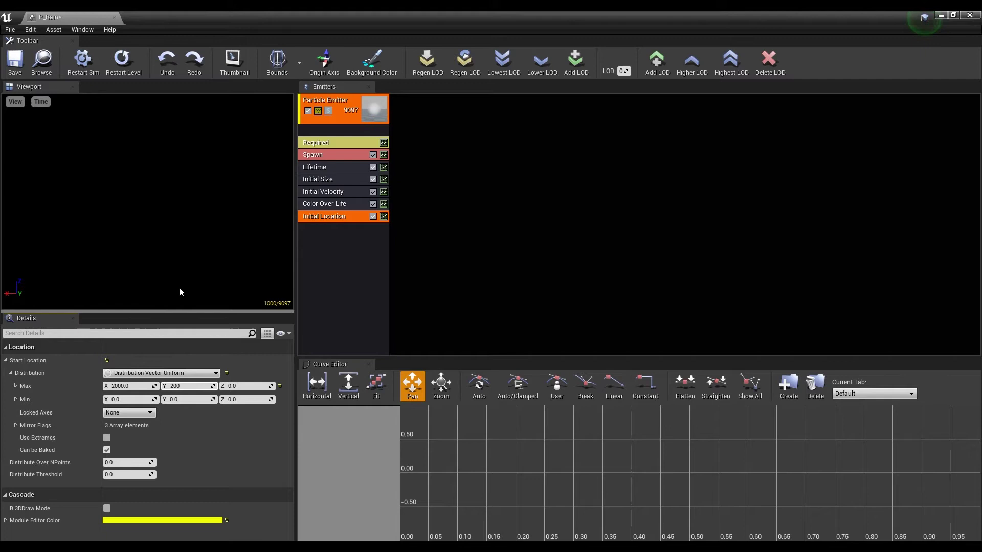
pyautogui.press('Tab')
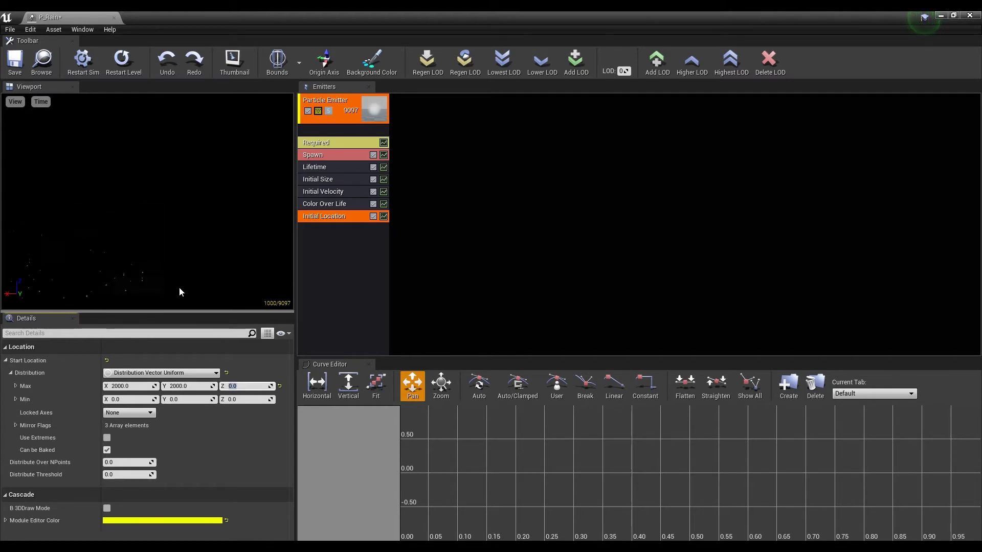
pyautogui.press('Tab')
pyautogui.write('-2000')
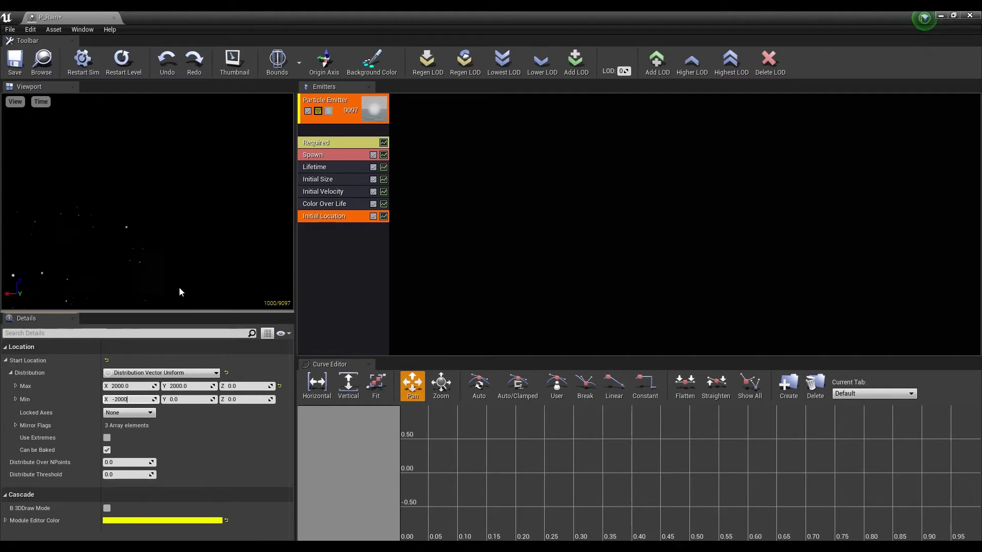
pyautogui.press('Tab')
pyautogui.write('-2000')
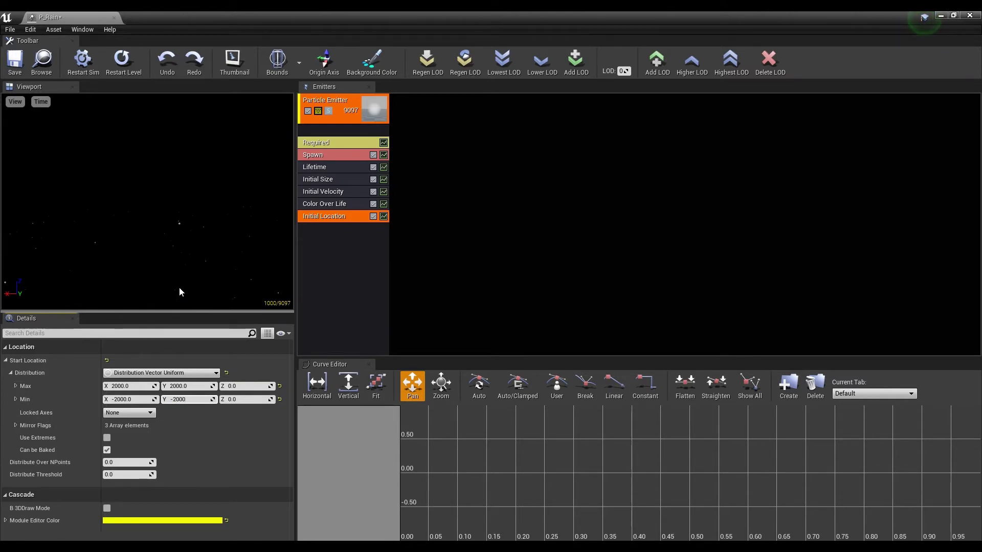
pyautogui.press('Return')
pyautogui.click(342, 246)
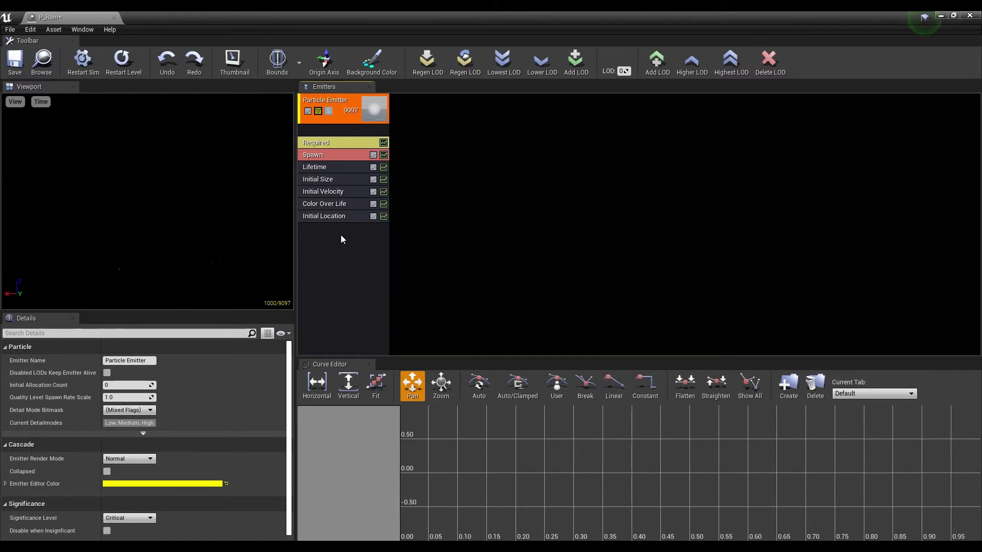
# Set the P_Rain emitter to simulate as GPU Sprites
pyautogui.rightClick(323, 231)
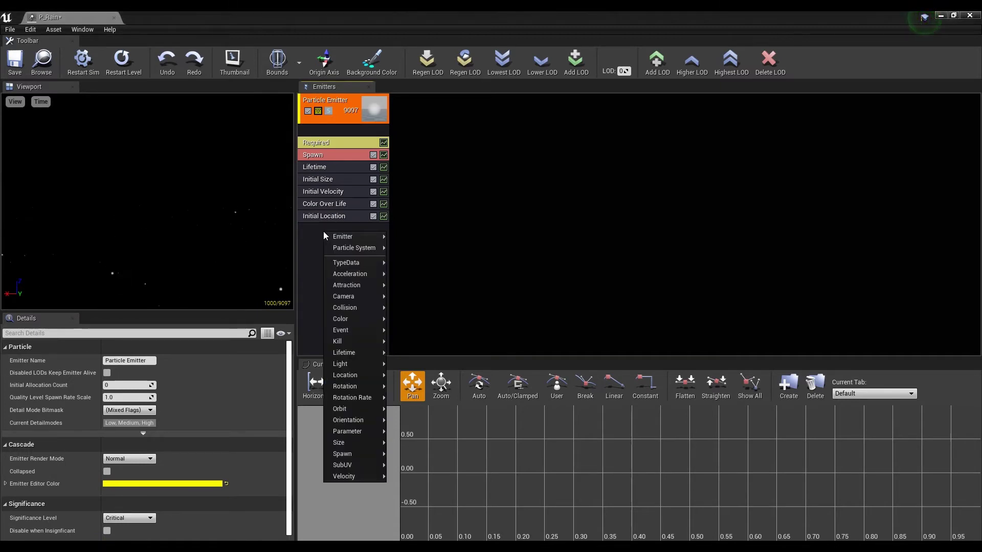
pyautogui.moveTo(354, 263)
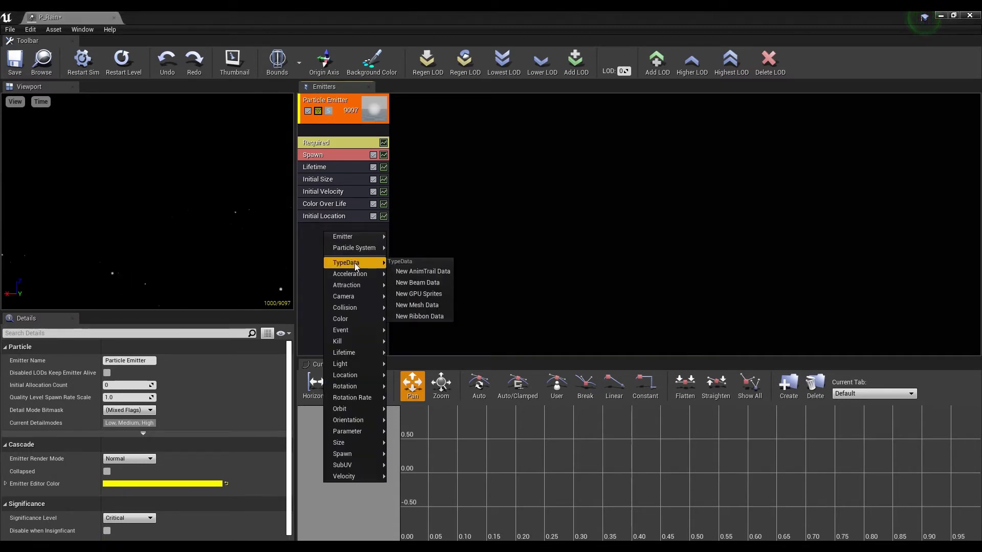
pyautogui.click(433, 295)
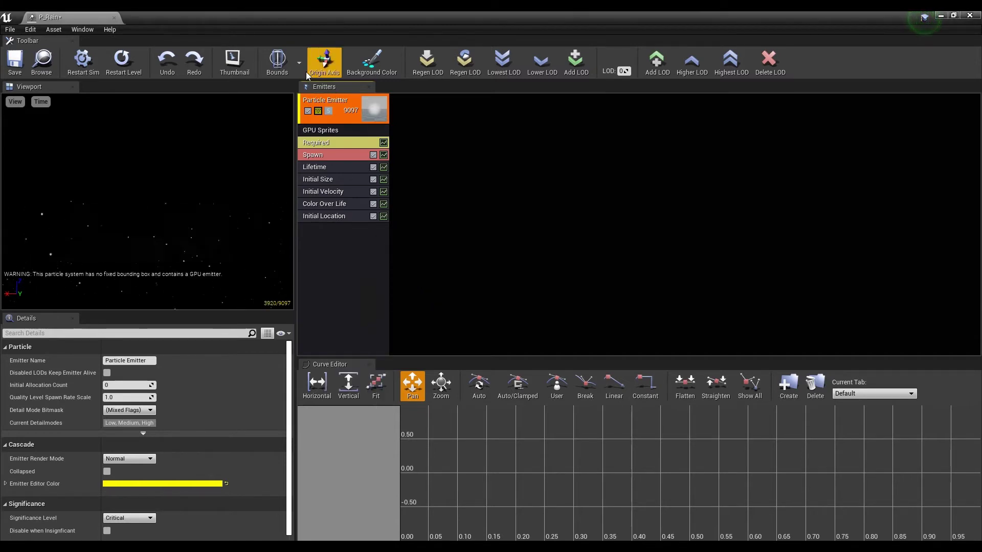
# Give P_Rain fixed bounds, then turn the bounds display off
pyautogui.click(280, 62)
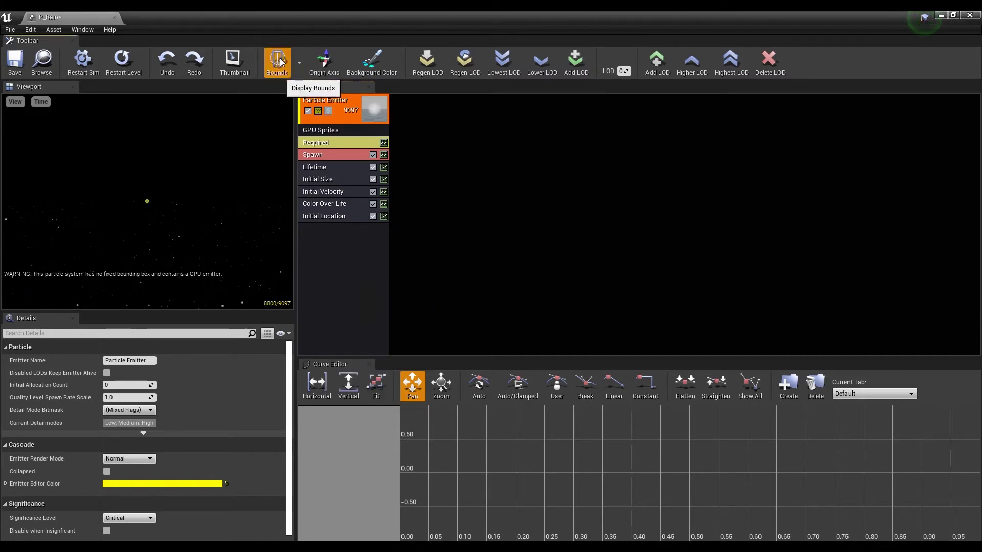
pyautogui.click(299, 63)
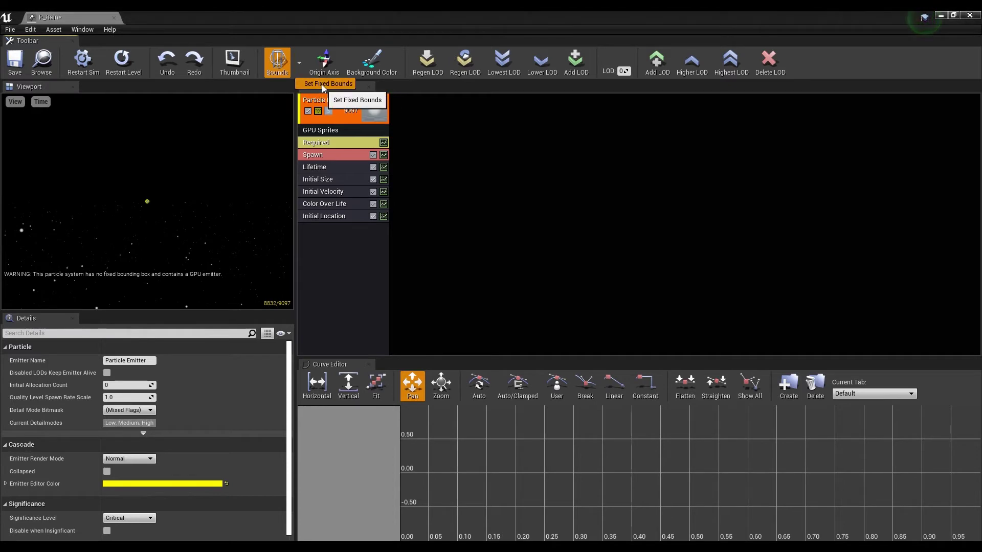
pyautogui.click(327, 100)
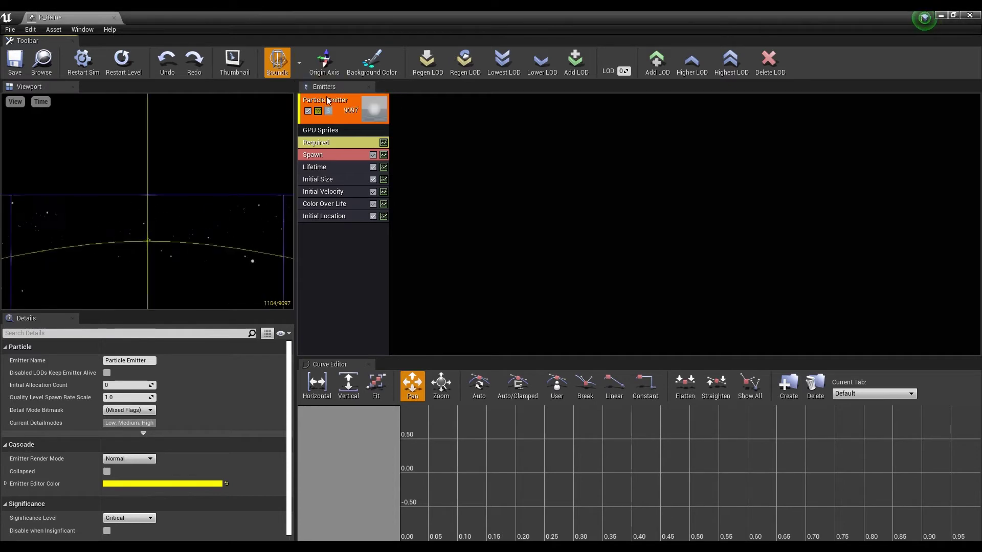
pyautogui.click(279, 64)
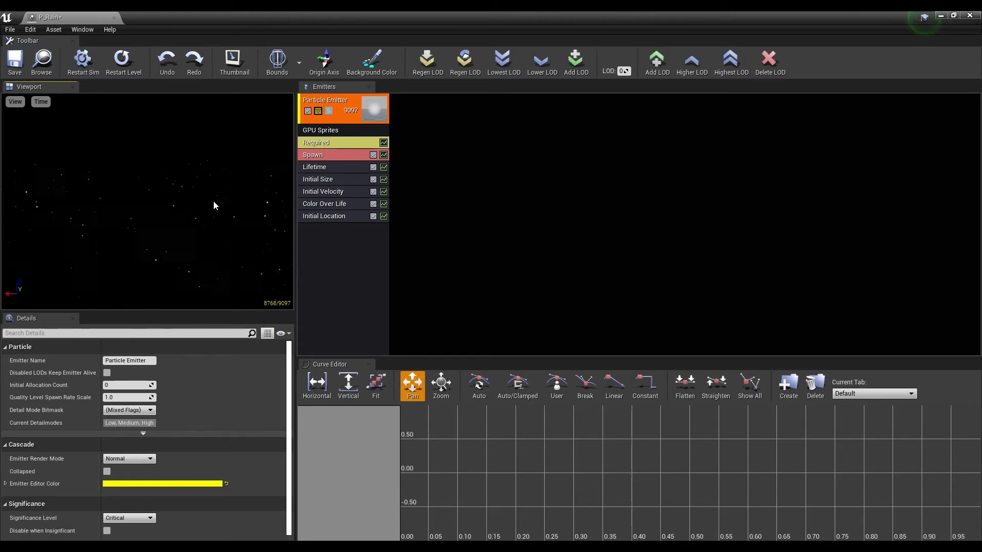
# Add a Size By Speed module to the rain emitter and select it
pyautogui.rightClick(333, 241)
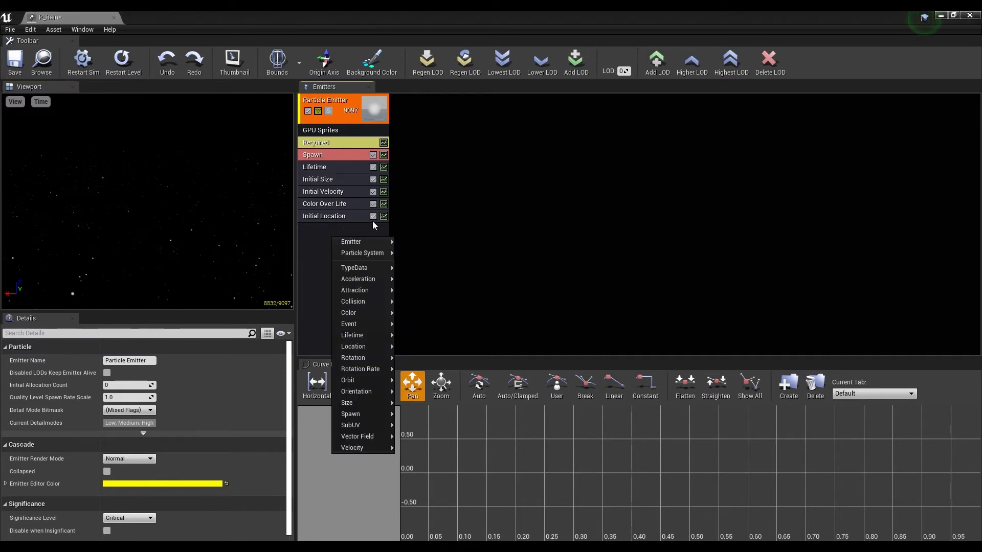
pyautogui.moveTo(386, 405)
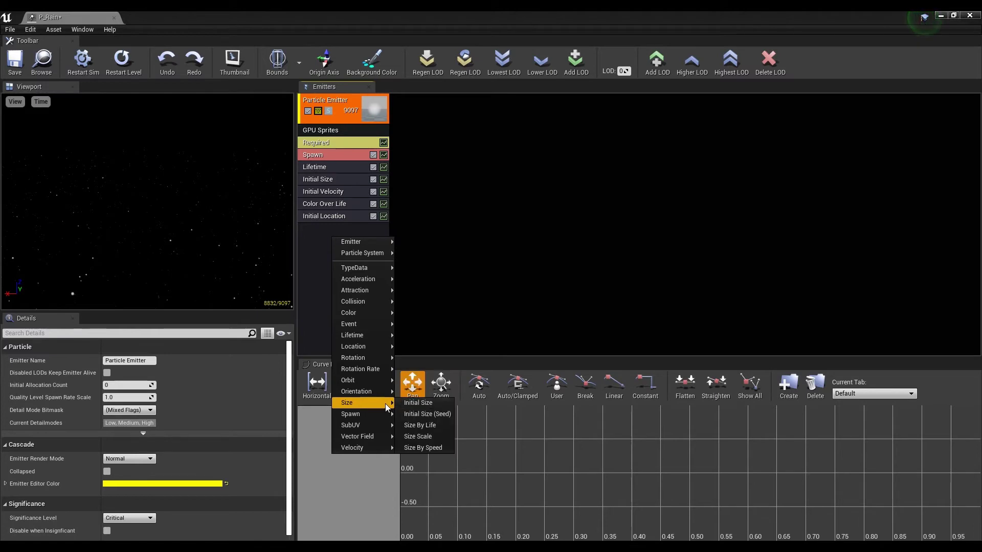
pyautogui.click(425, 448)
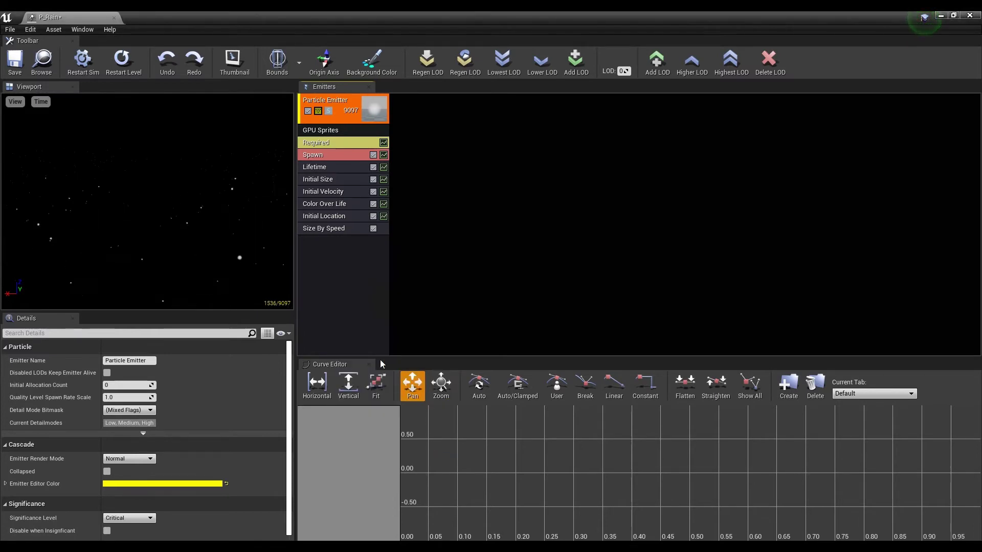
pyautogui.click(339, 229)
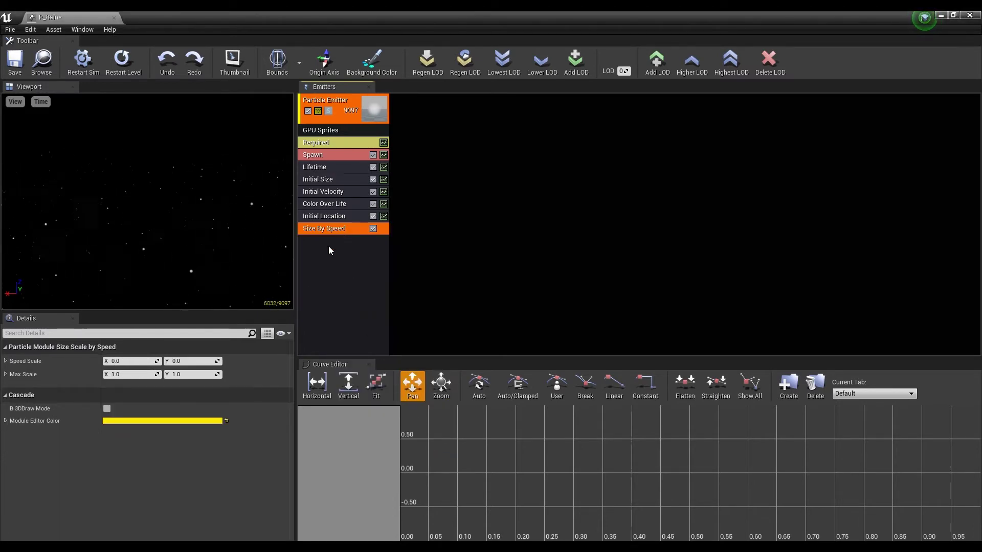
# Set the Size By Speed module's Speed Scale X and Y to 0.5
pyautogui.click(131, 362)
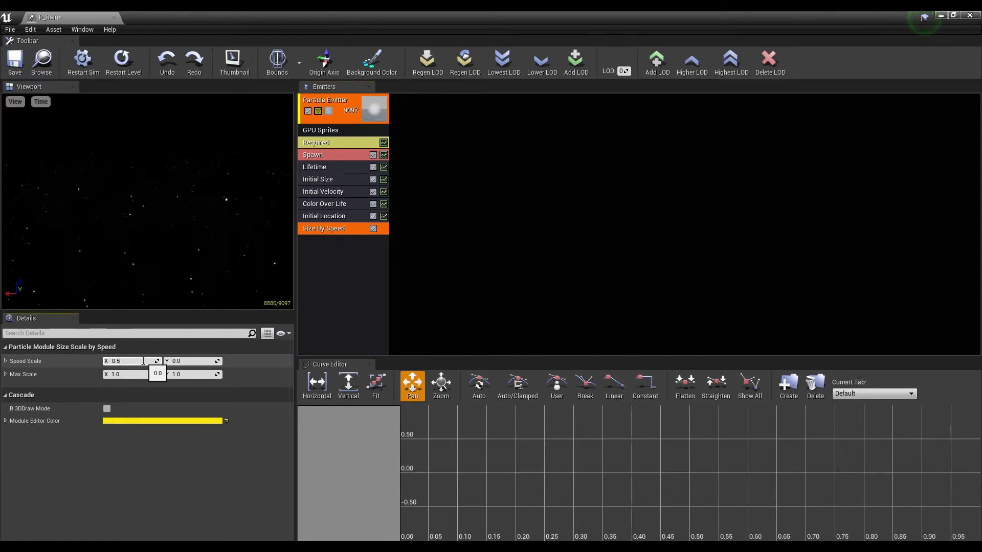
pyautogui.write('0.5')
pyautogui.press('Tab')
pyautogui.press('Tab')
pyautogui.write('0.5')
pyautogui.press('Tab')
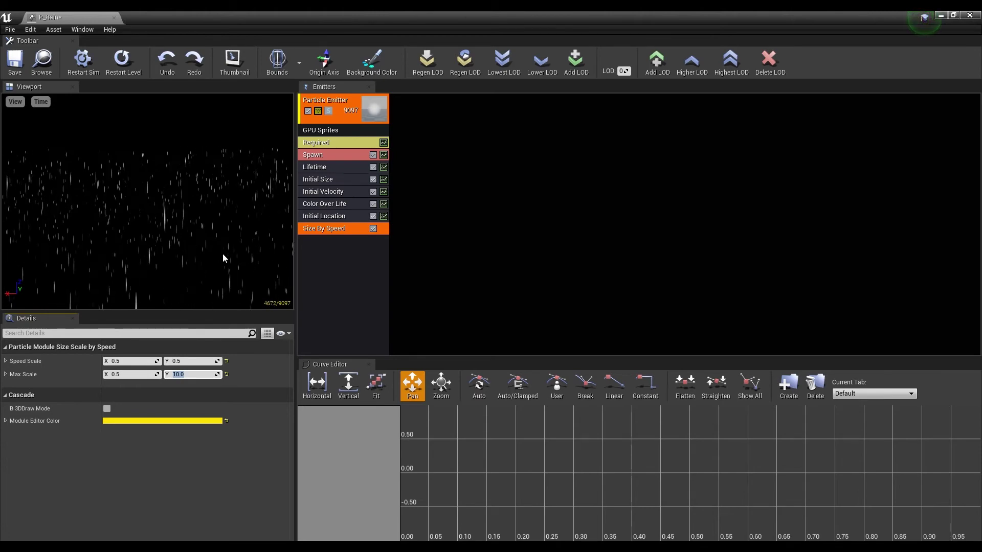
pyautogui.click(325, 268)
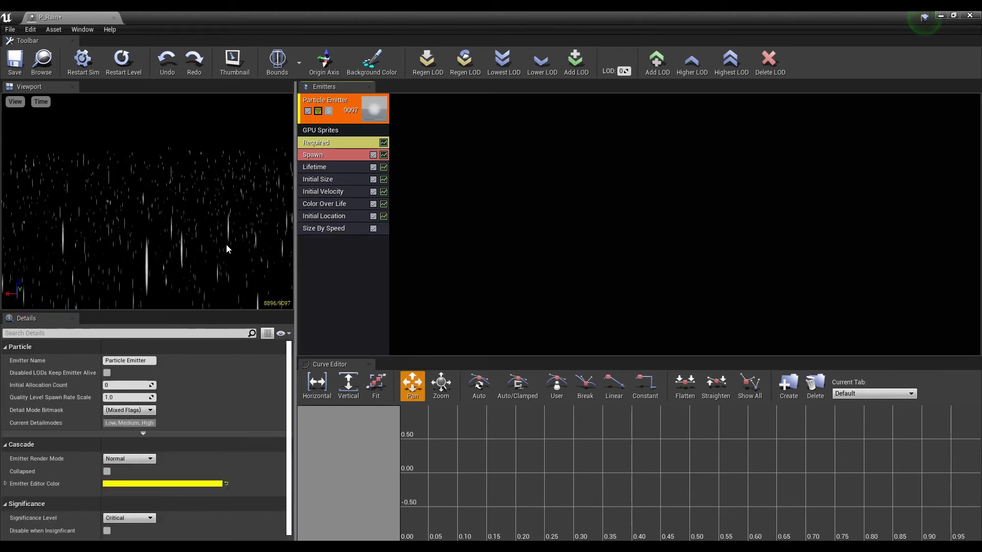
# Change the Required module's Screen Alignment from PSA Square to PSA Velocity
pyautogui.click(339, 153)
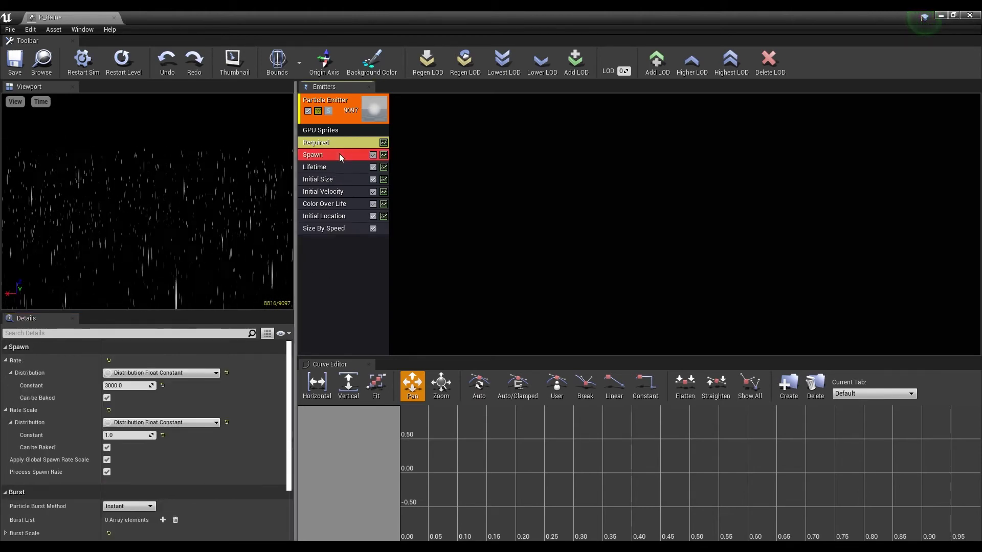
pyautogui.click(343, 143)
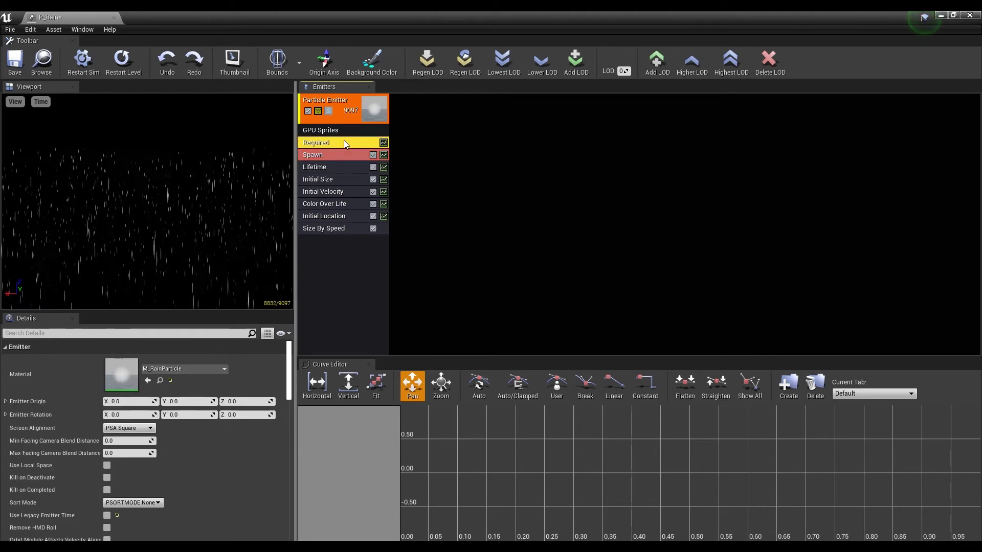
pyautogui.click(144, 430)
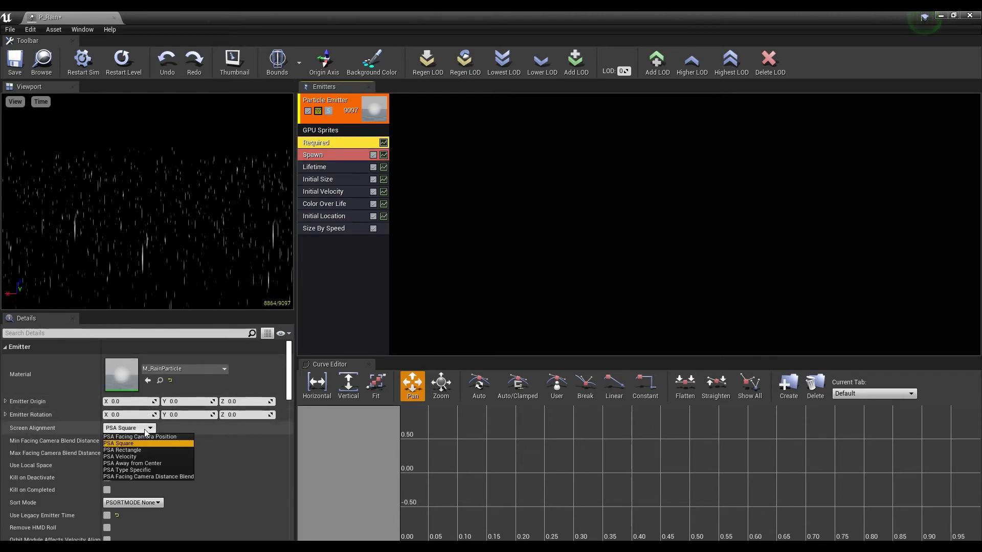
pyautogui.click(137, 456)
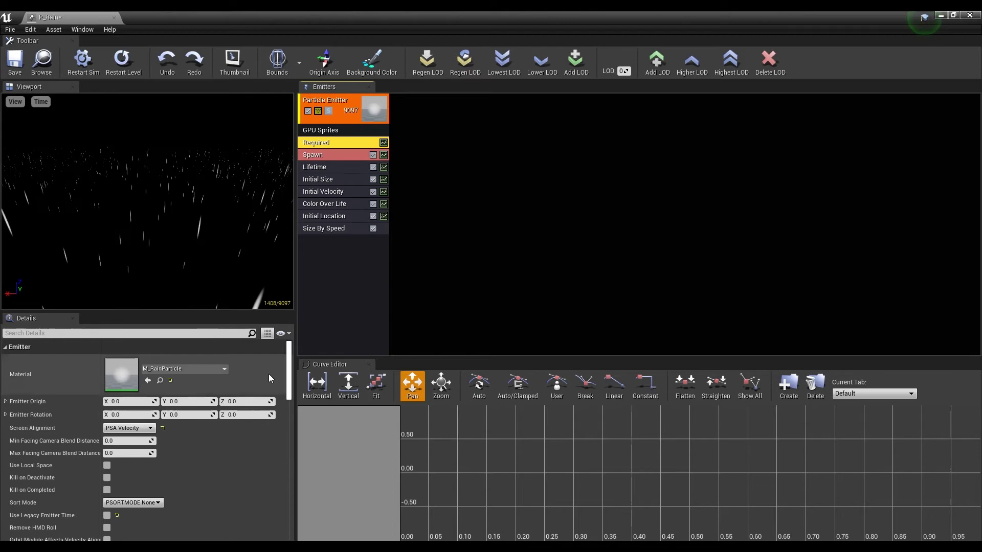
pyautogui.click(352, 266)
# Add a Const Acceleration module to the rain emitter and select it
pyautogui.rightClick(327, 250)
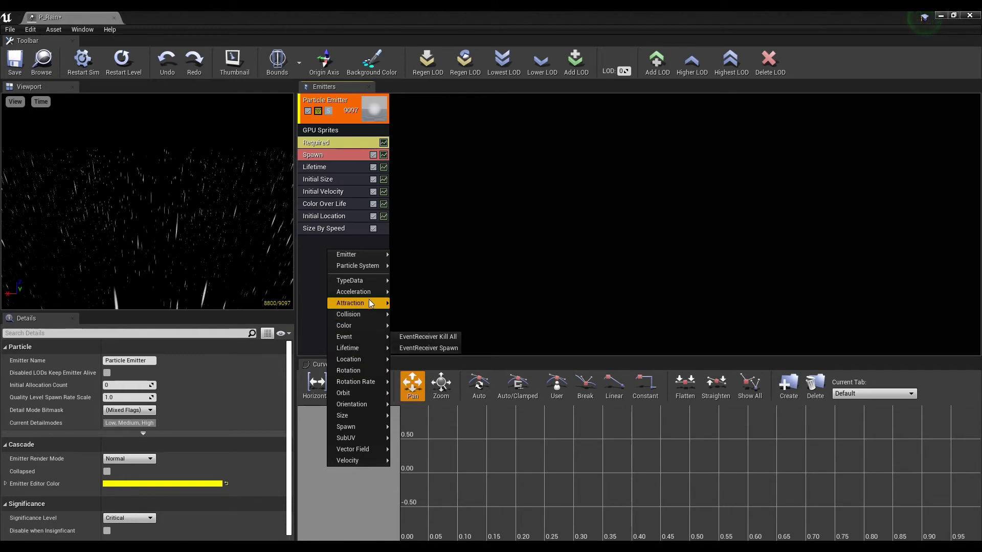
pyautogui.moveTo(371, 294)
pyautogui.click(407, 294)
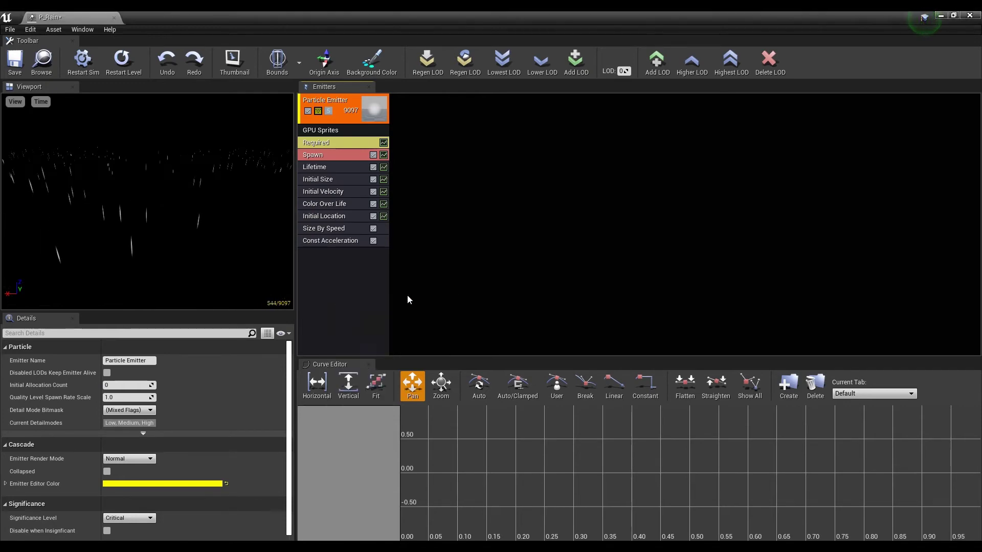
pyautogui.click(344, 243)
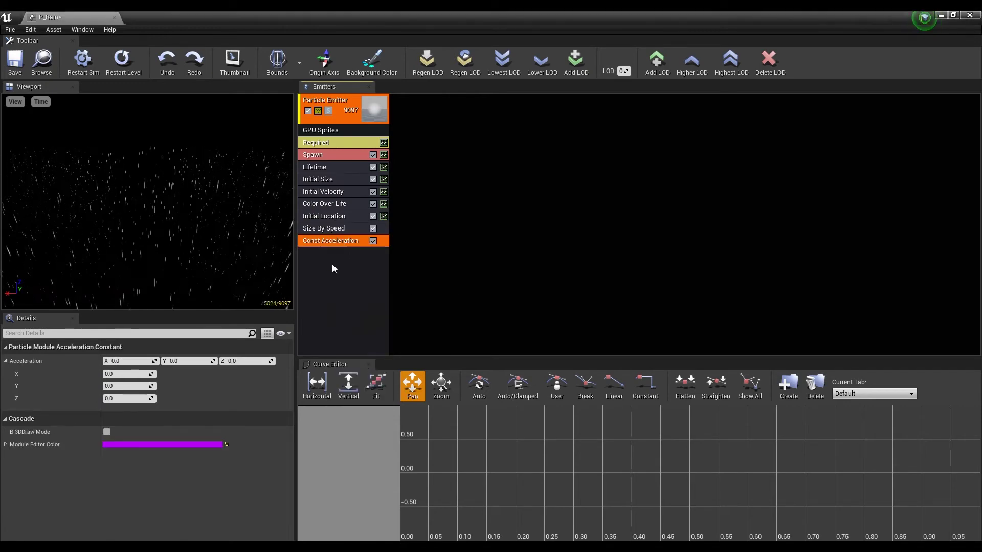
# Set the Const Acceleration Y and Z to -100, then save P_Rain
pyautogui.click(181, 361)
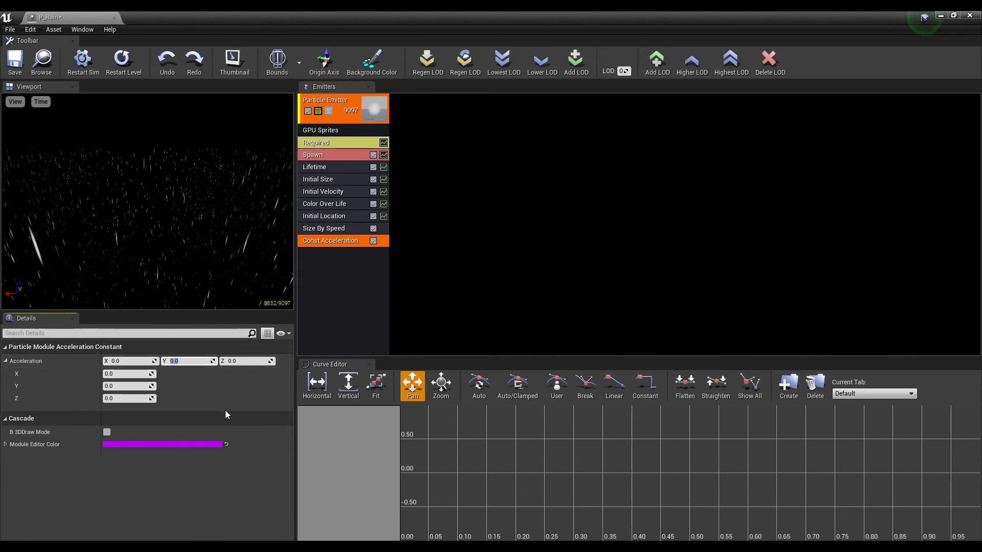
pyautogui.write('-100')
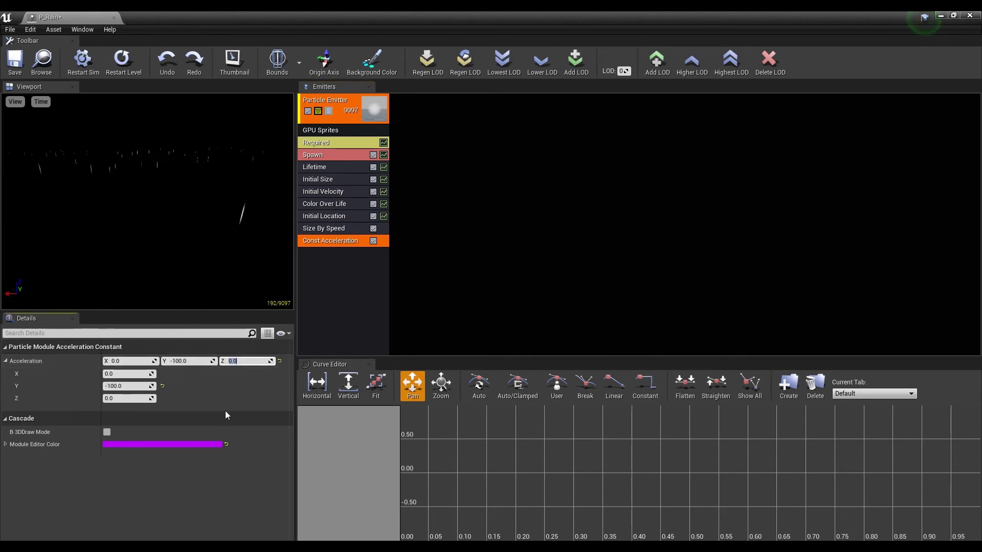
pyautogui.press('Tab')
pyautogui.write('-100')
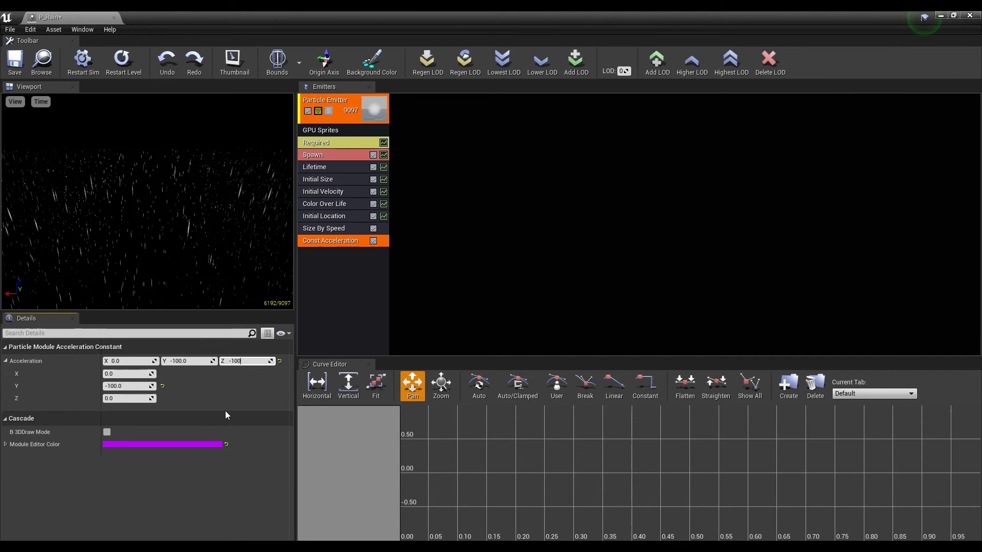
pyautogui.click(374, 265)
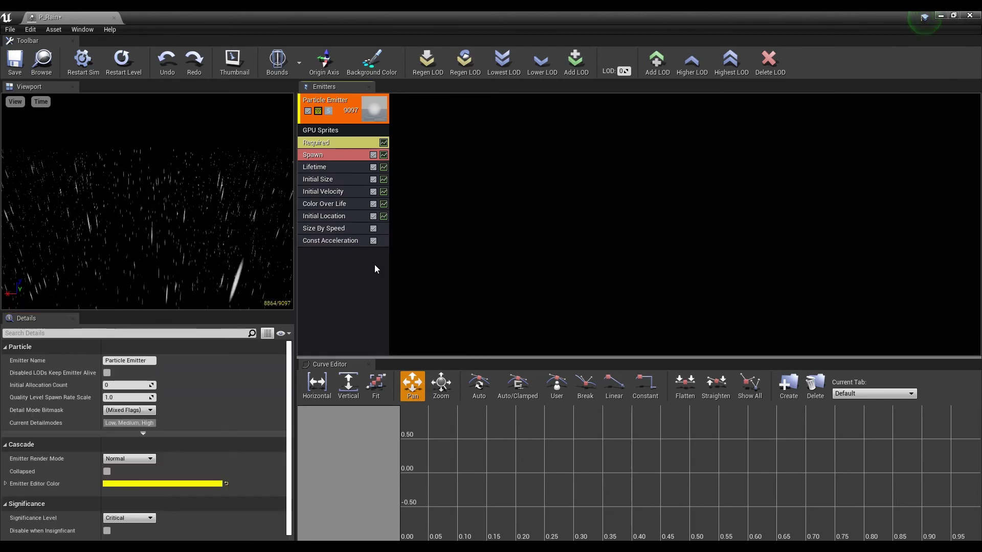
pyautogui.click(336, 243)
pyautogui.click(247, 362)
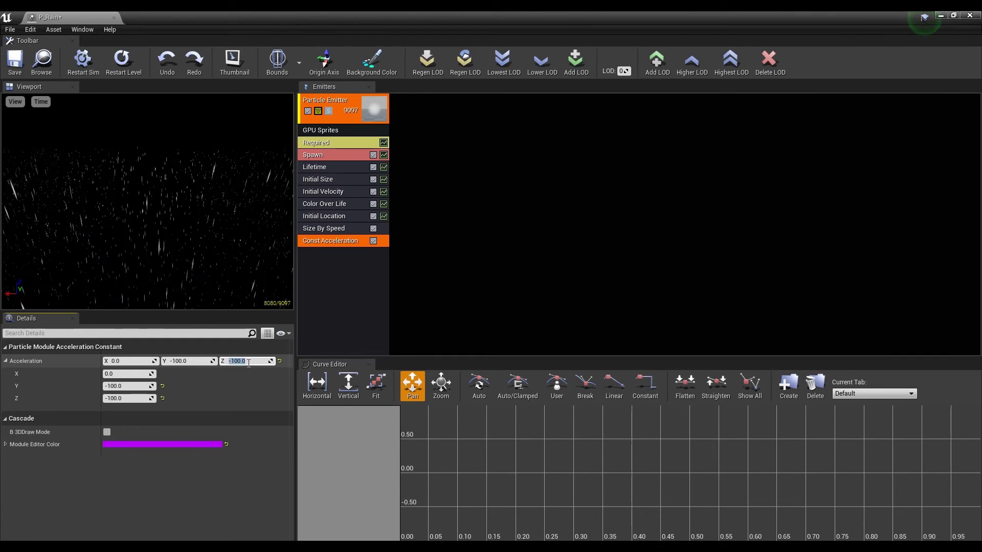
pyautogui.click(15, 58)
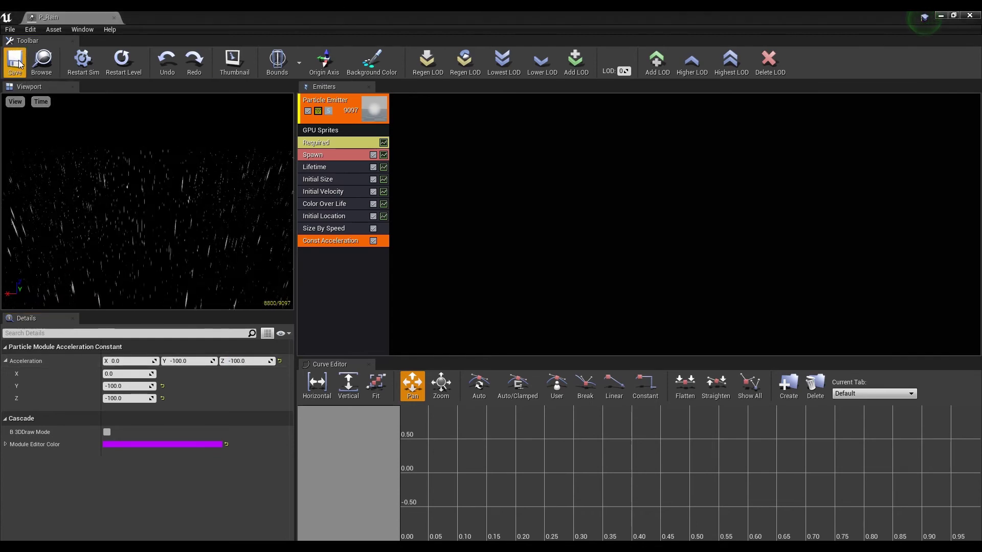
# Place P_Rain in the level at location 0, 0, 1500 and briefly test it in Play
pyautogui.click(970, 17)
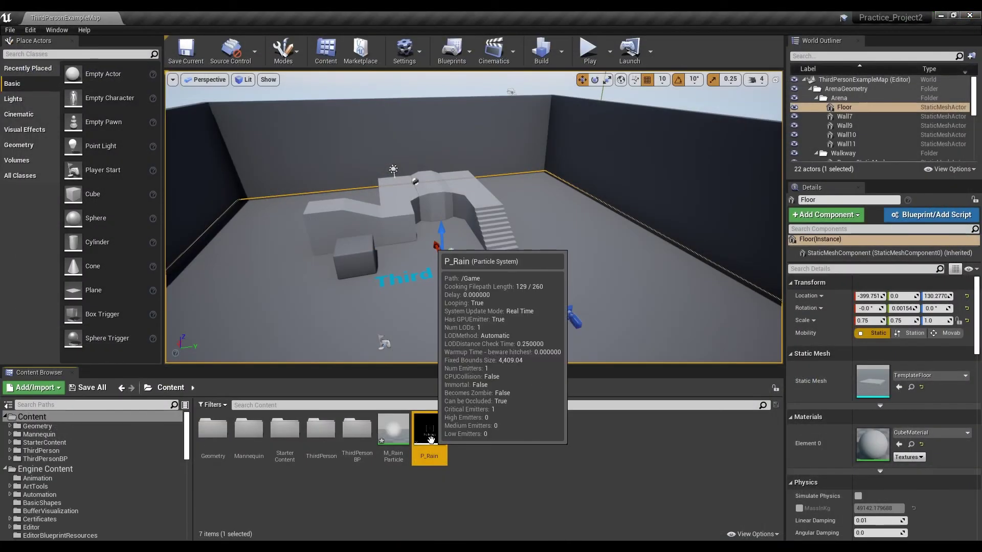
pyautogui.moveTo(431, 440); pyautogui.dragTo(446, 271)
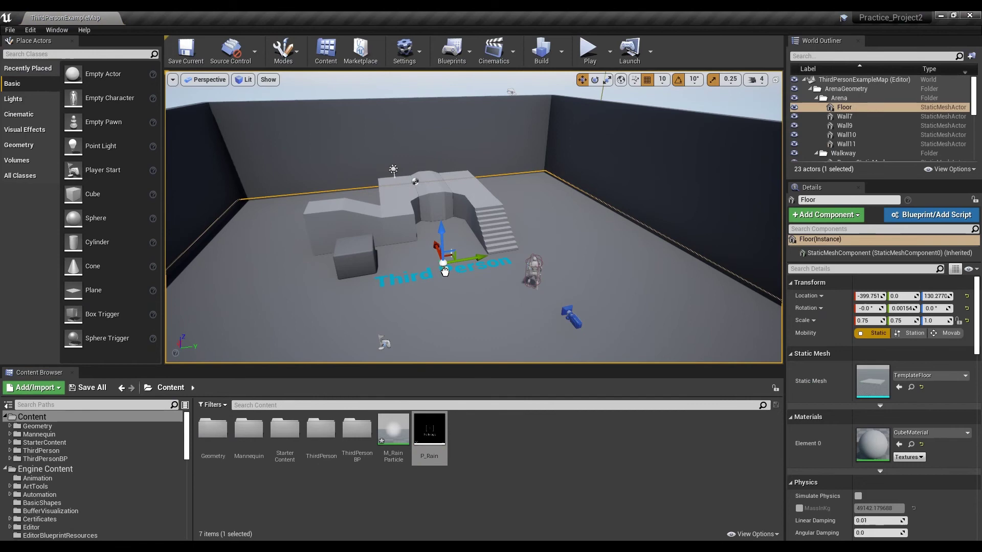
pyautogui.click(869, 296)
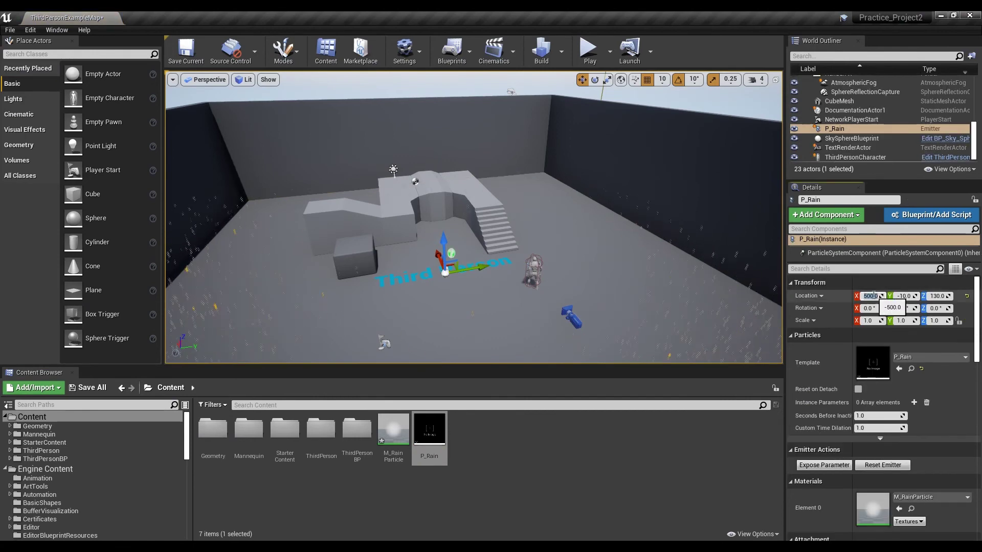
pyautogui.write('0')
pyautogui.press('Tab')
pyautogui.write('0')
pyautogui.press('Tab')
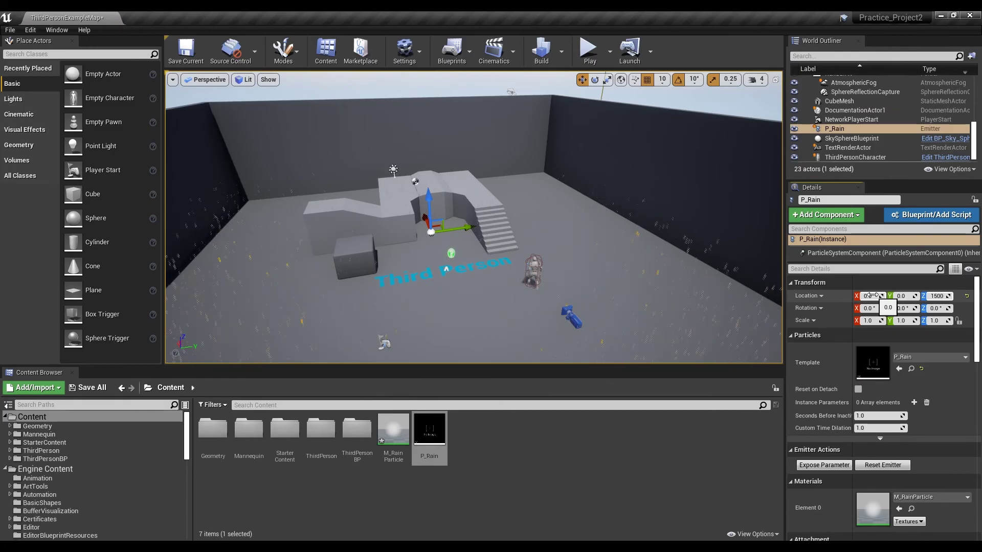
pyautogui.press('Return')
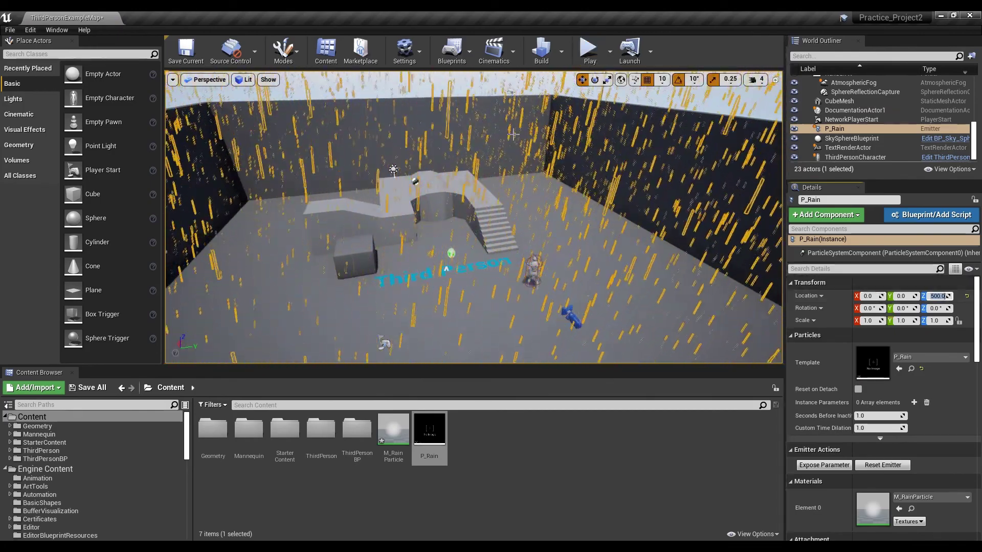
pyautogui.click(586, 57)
pyautogui.press('Escape')
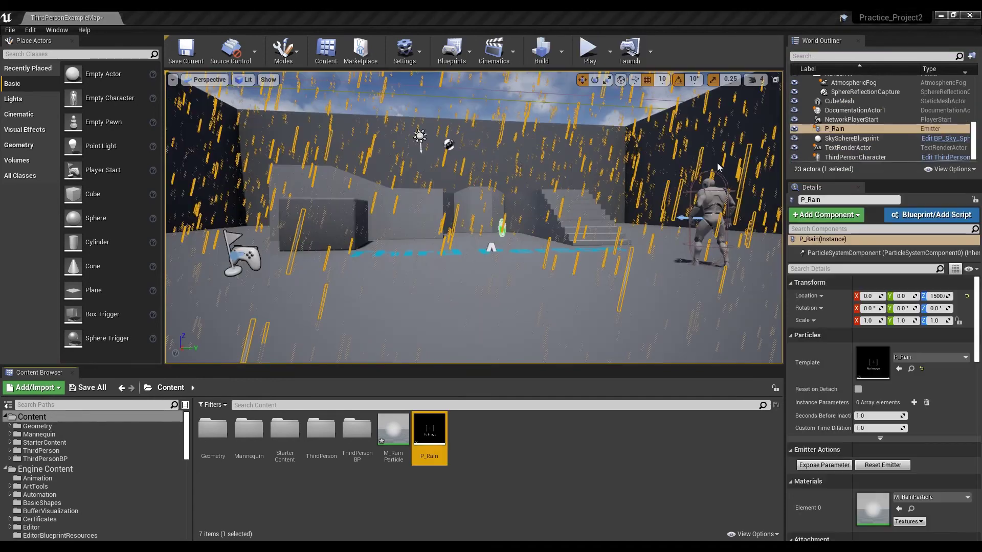
# Start Play and run the mannequin forward up the stairs through the rain
pyautogui.click(589, 54)
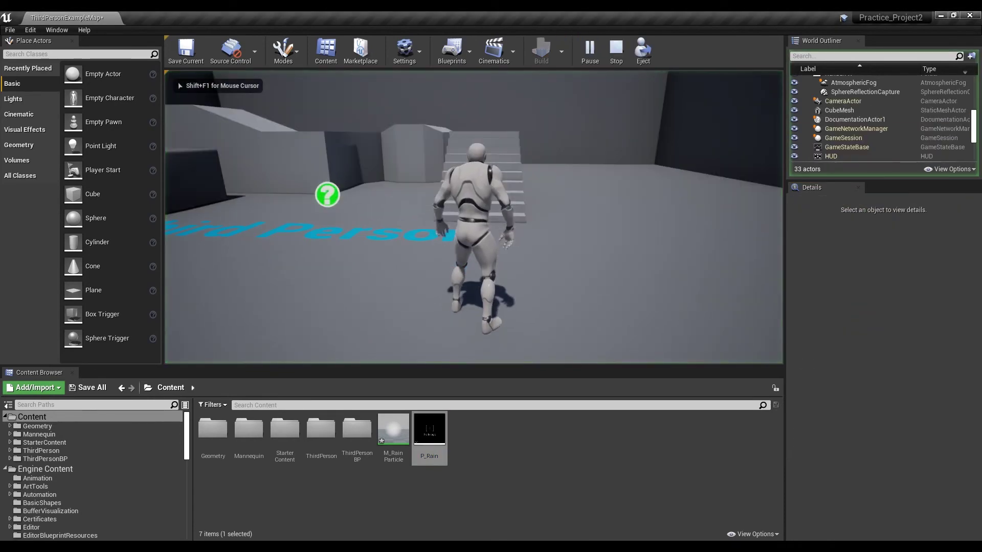
pyautogui.press('w')
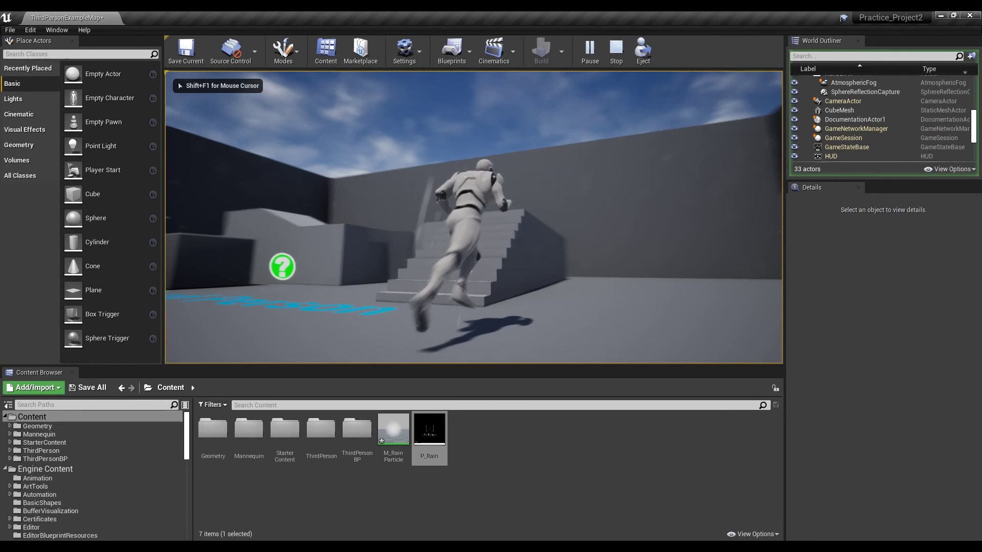